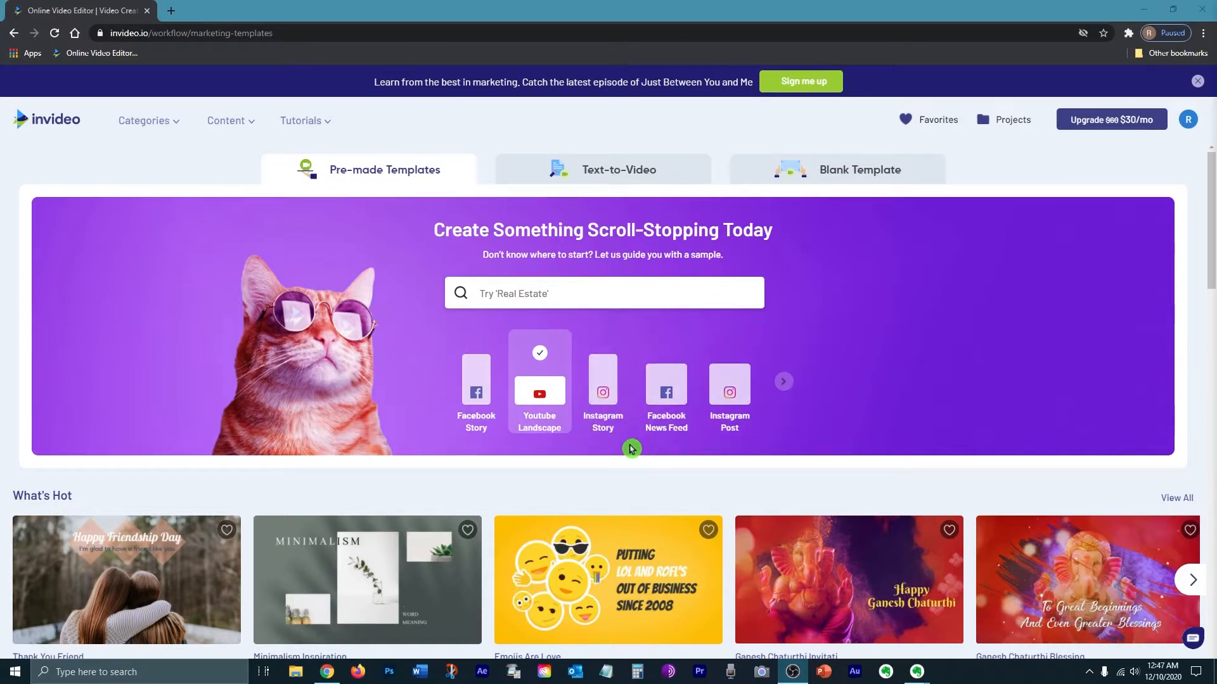
Step: Browse the template format options, the template search suggestions and the Editor's Picks templates
{"action": "left_click", "coordinate": [784, 388]}
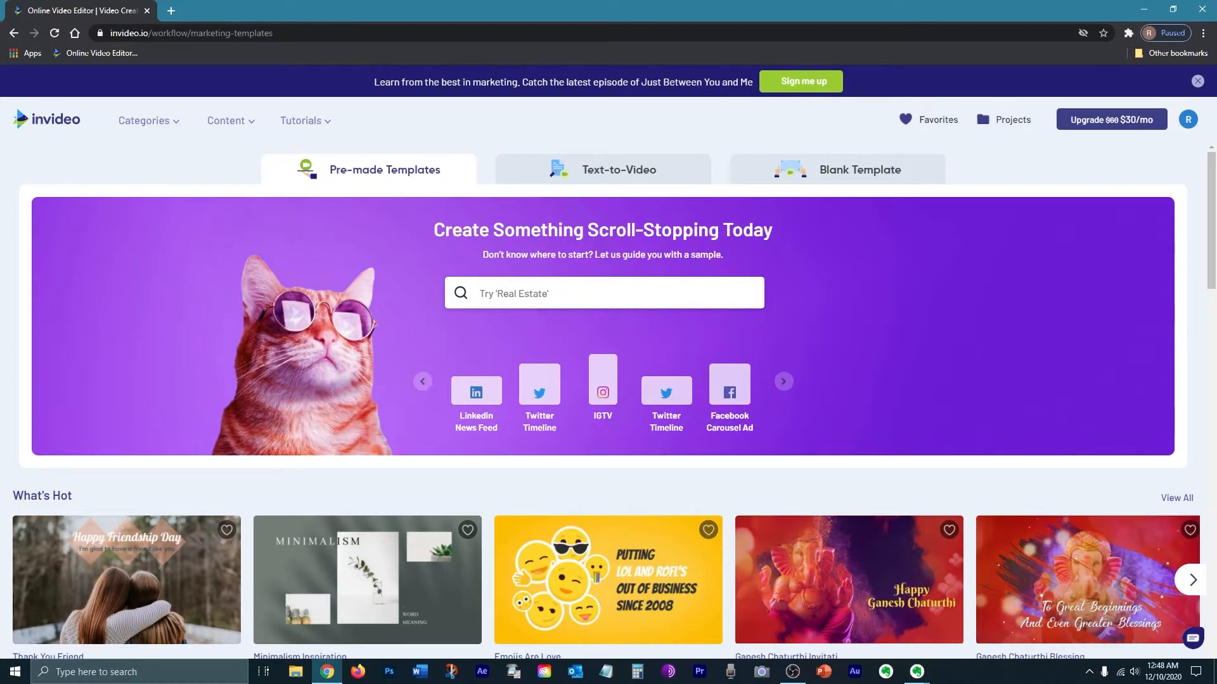
{"action": "left_click", "coordinate": [525, 295]}
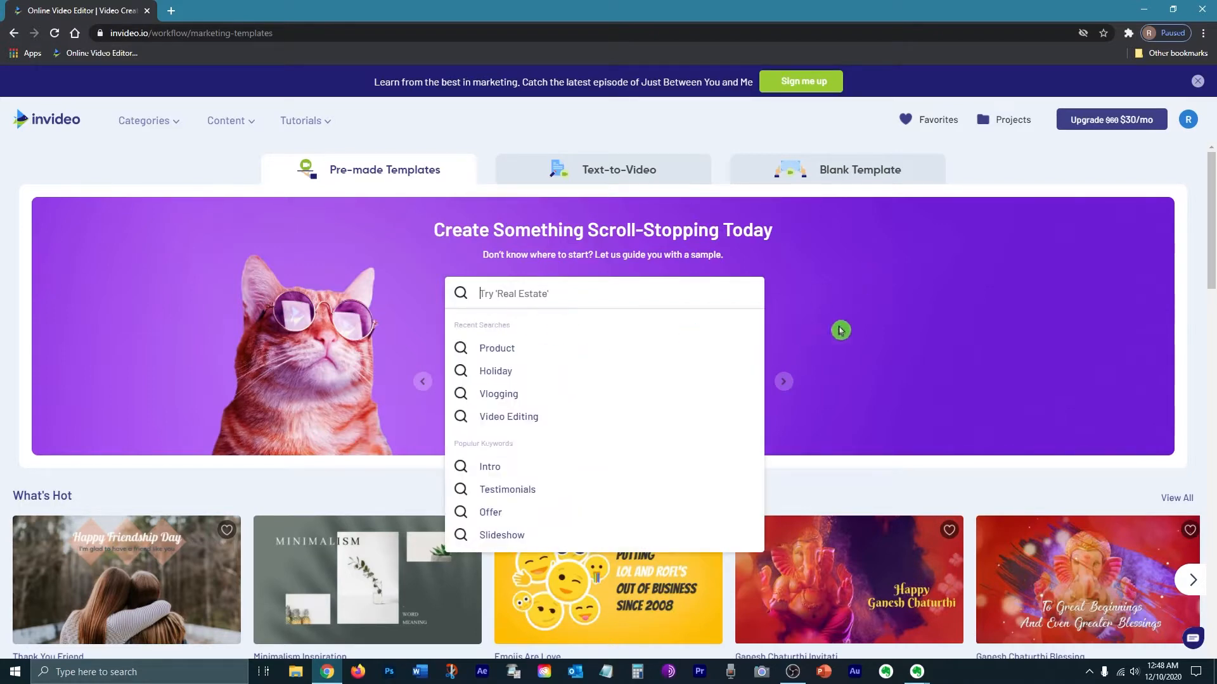
{"action": "left_click", "coordinate": [1101, 315]}
{"action": "left_click_drag", "start_coordinate": [1212, 202], "coordinate": [1211, 297]}
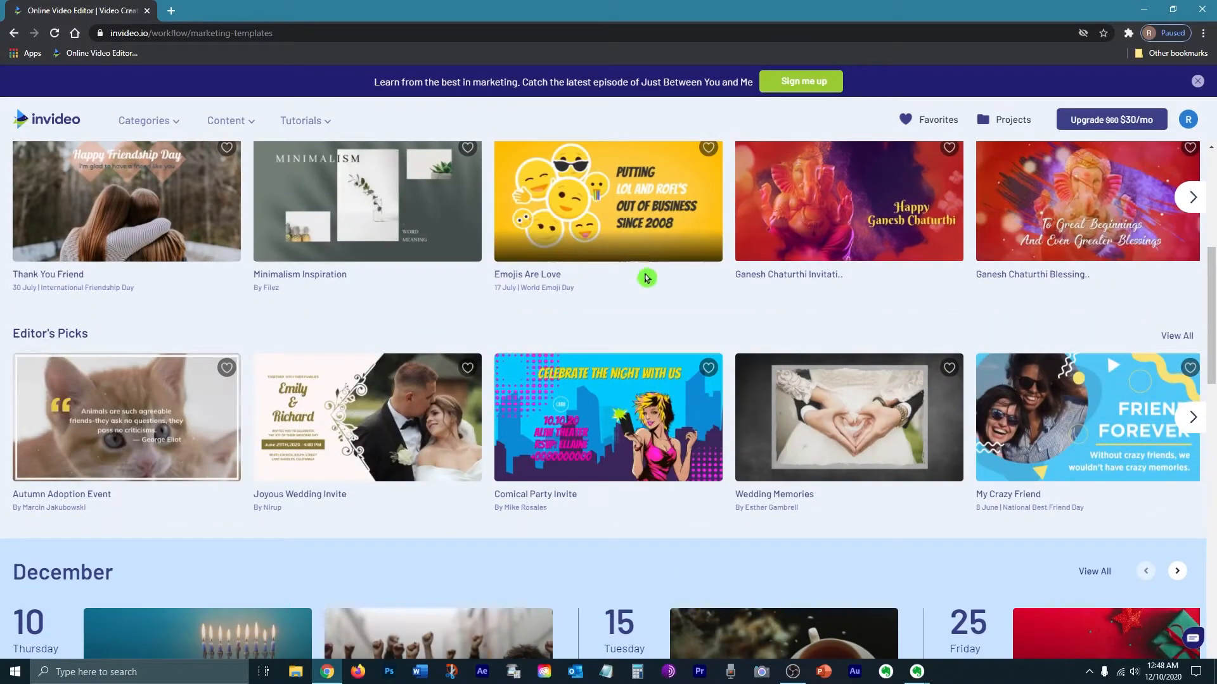
{"action": "mouse_move", "coordinate": [470, 513]}
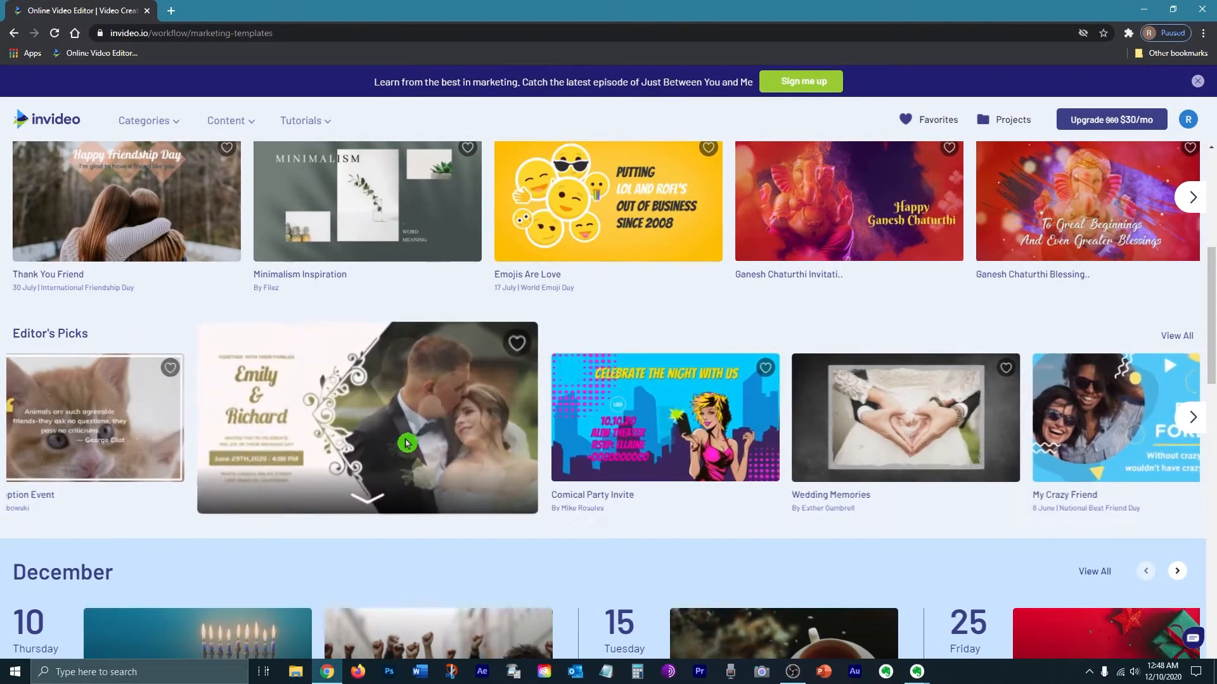
{"action": "left_click", "coordinate": [381, 494]}
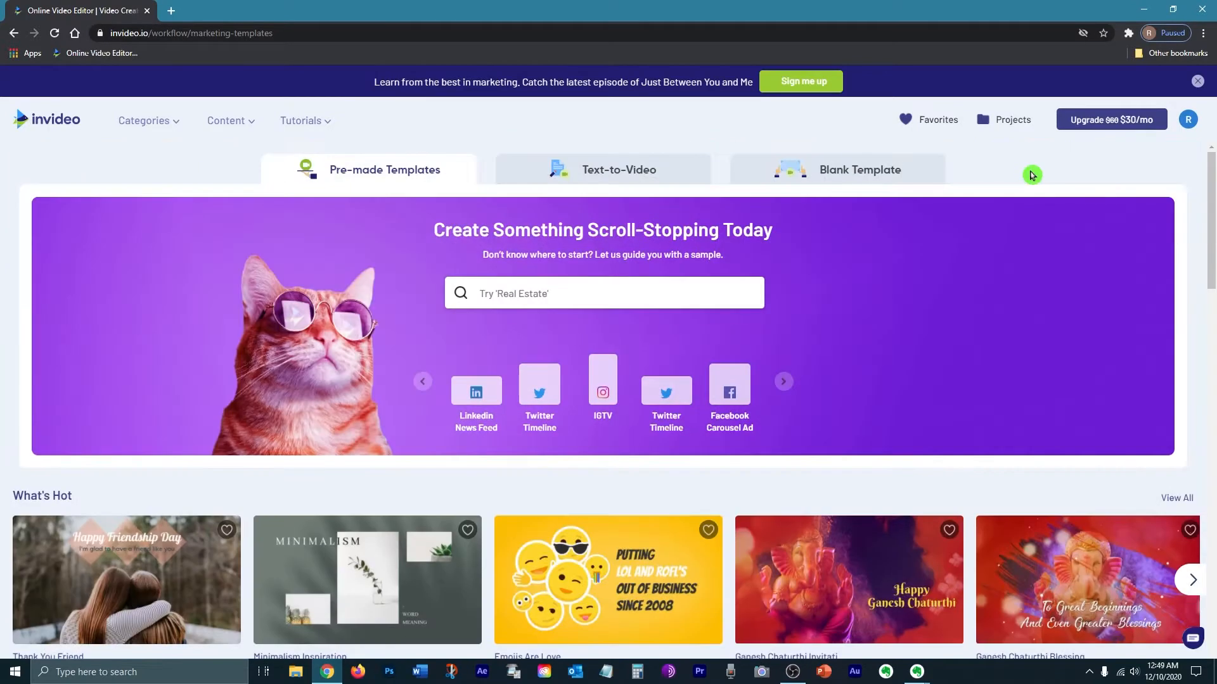
Step: Open the account's Brand Presets settings to review them, then go back to the templates page
{"action": "left_click", "coordinate": [1188, 121]}
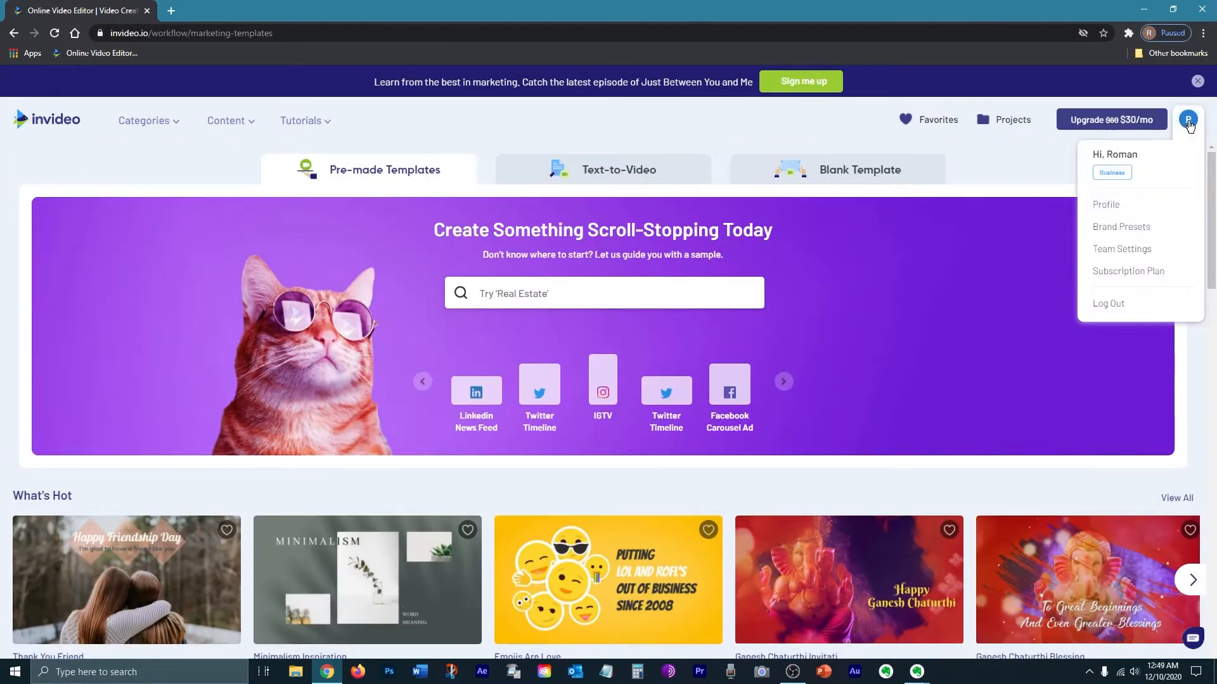
{"action": "left_click", "coordinate": [1189, 125]}
{"action": "left_click", "coordinate": [1188, 122]}
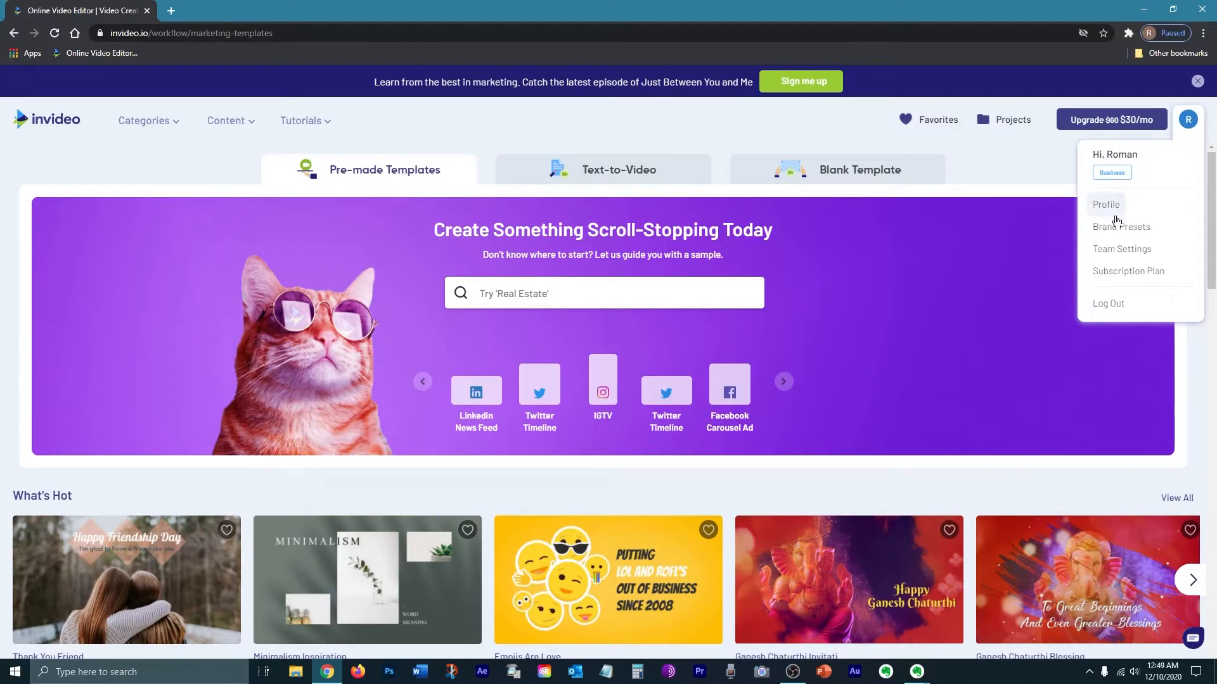
{"action": "left_click", "coordinate": [1163, 260]}
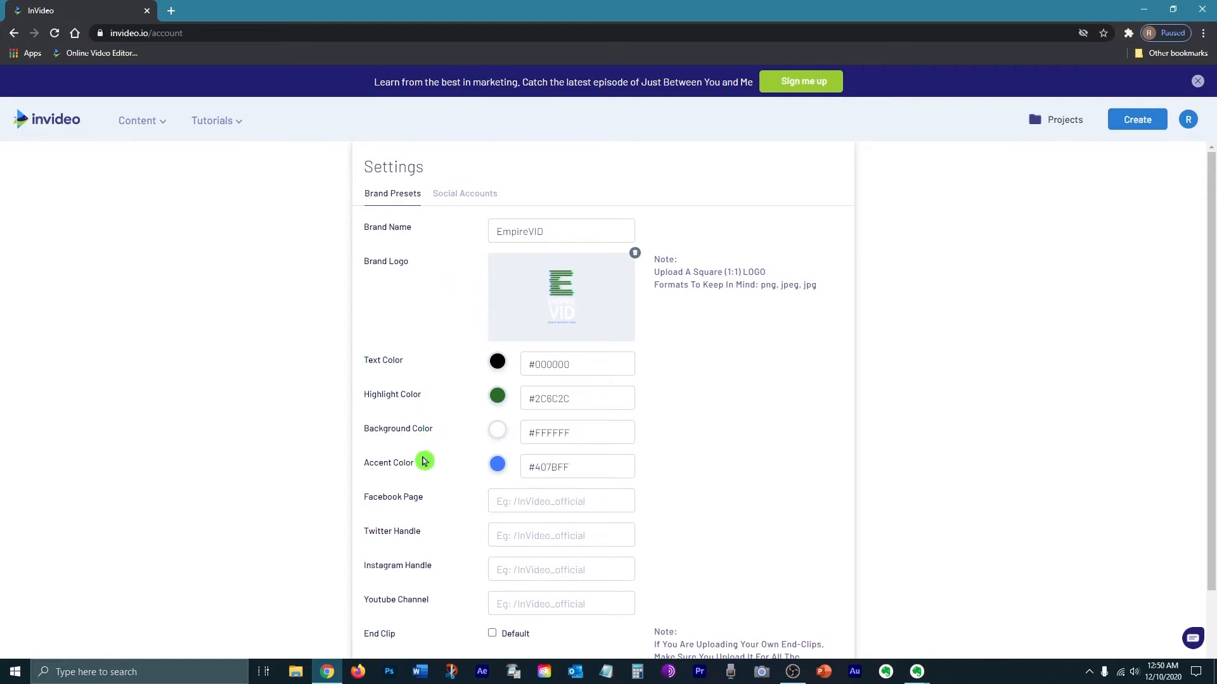
{"action": "key", "text": "alt+Left"}
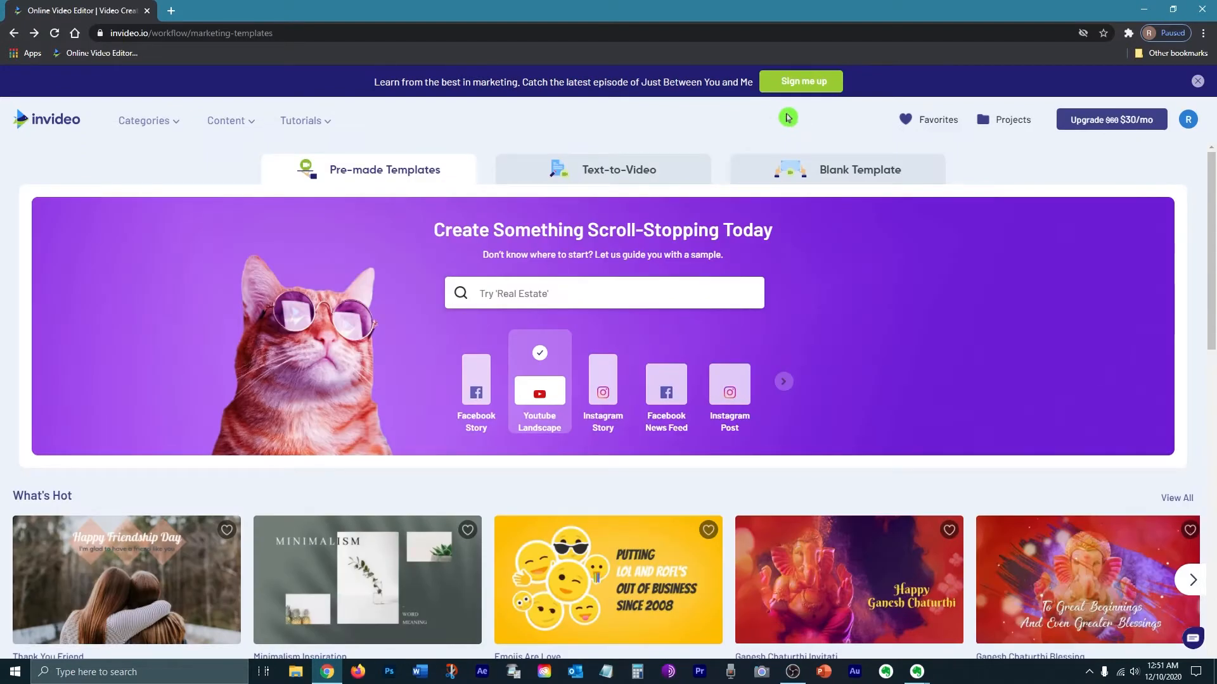
Step: Start editing a new Blank Template project in the Wide 16:9 dimension
{"action": "left_click", "coordinate": [783, 169]}
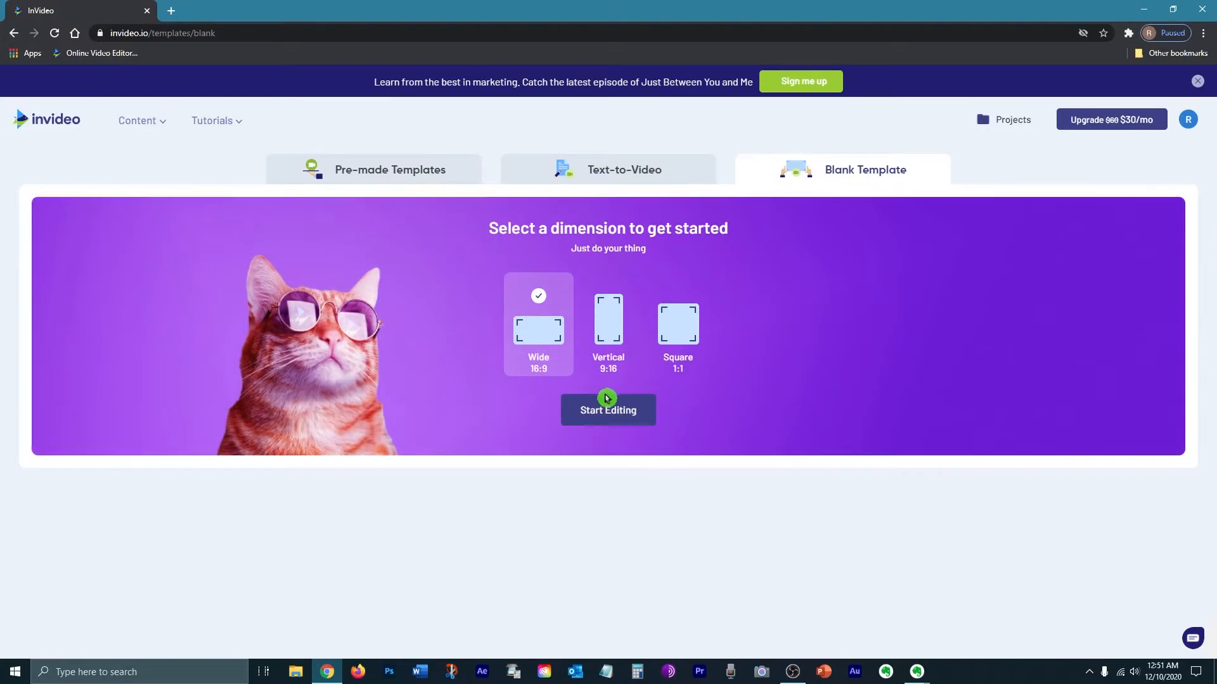
{"action": "left_click", "coordinate": [515, 384]}
{"action": "left_click", "coordinate": [592, 415]}
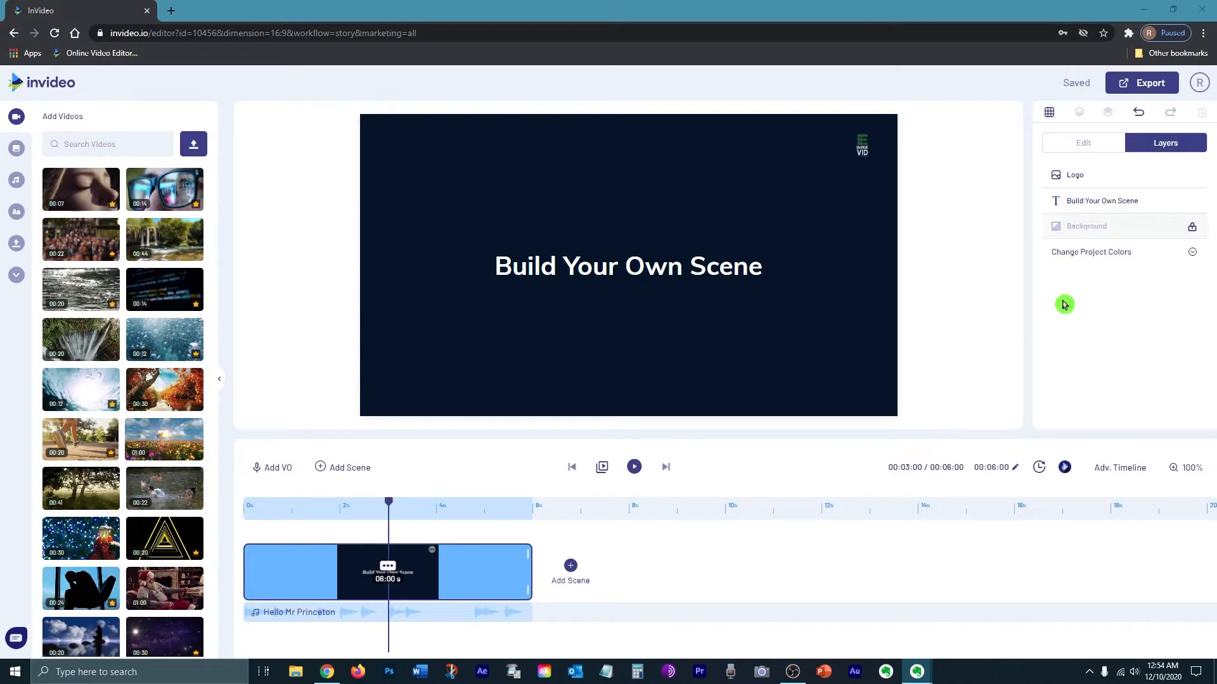
Step: Open the Text panel and switch to the advanced timeline and back to the basic timeline
{"action": "left_click", "coordinate": [17, 275]}
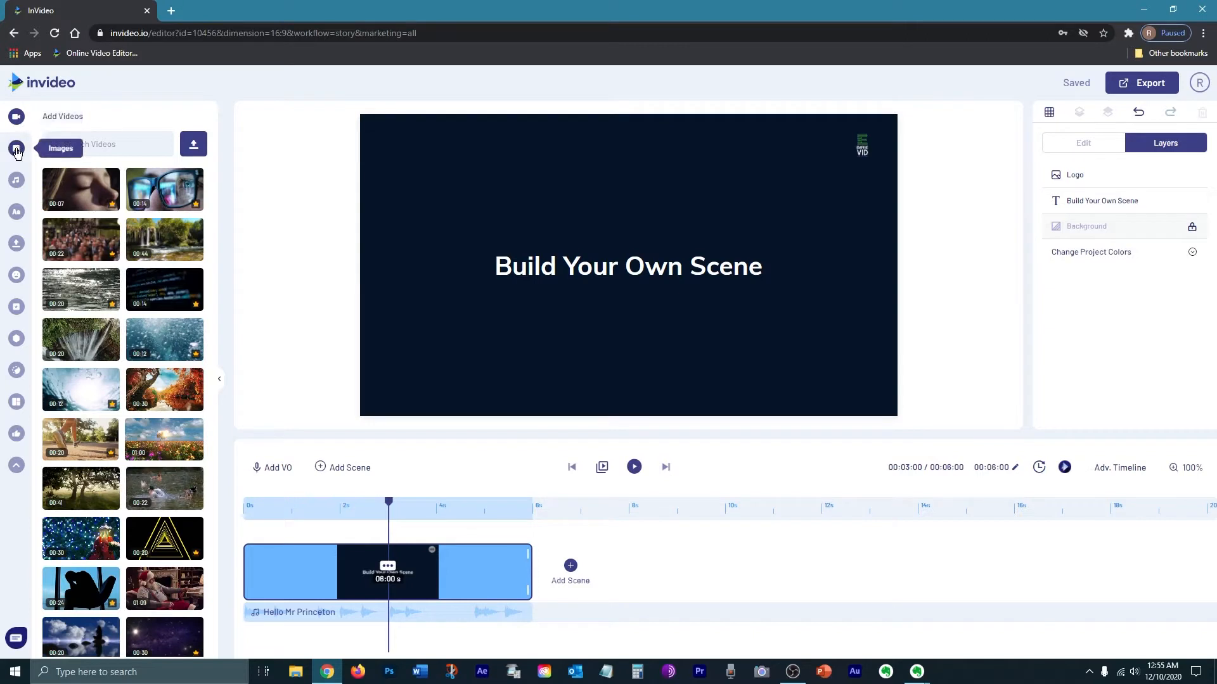
{"action": "left_click", "coordinate": [9, 216]}
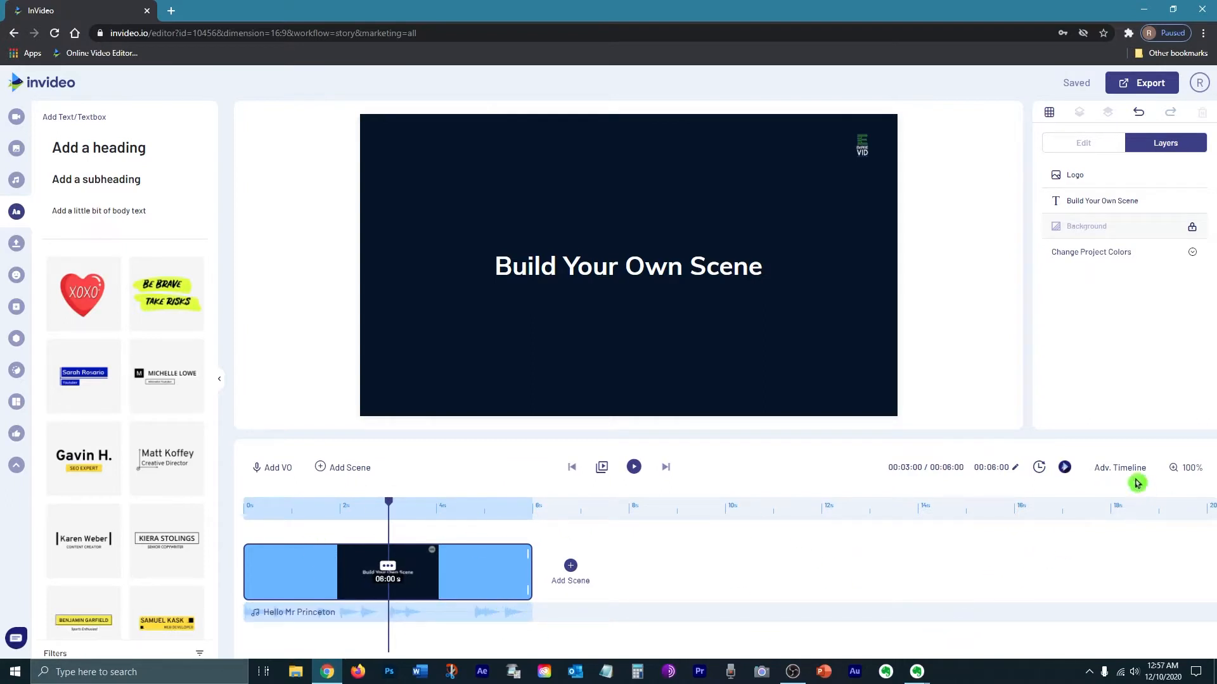
{"action": "left_click", "coordinate": [1095, 471]}
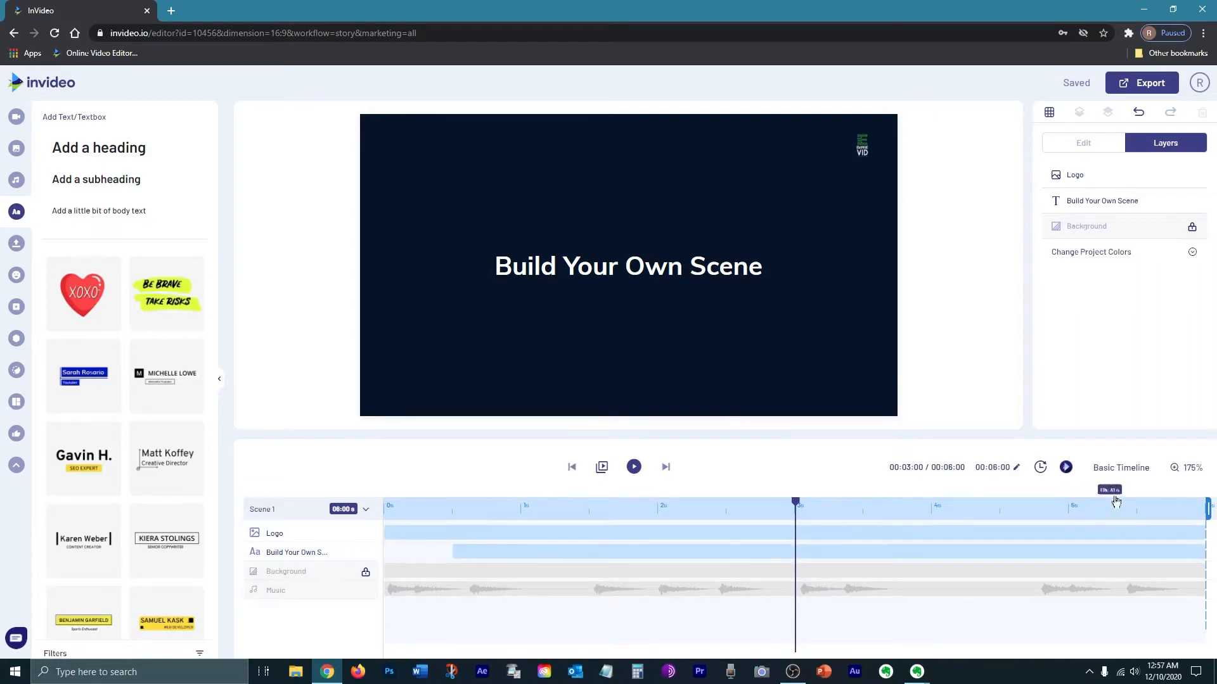
{"action": "left_click", "coordinate": [1120, 467]}
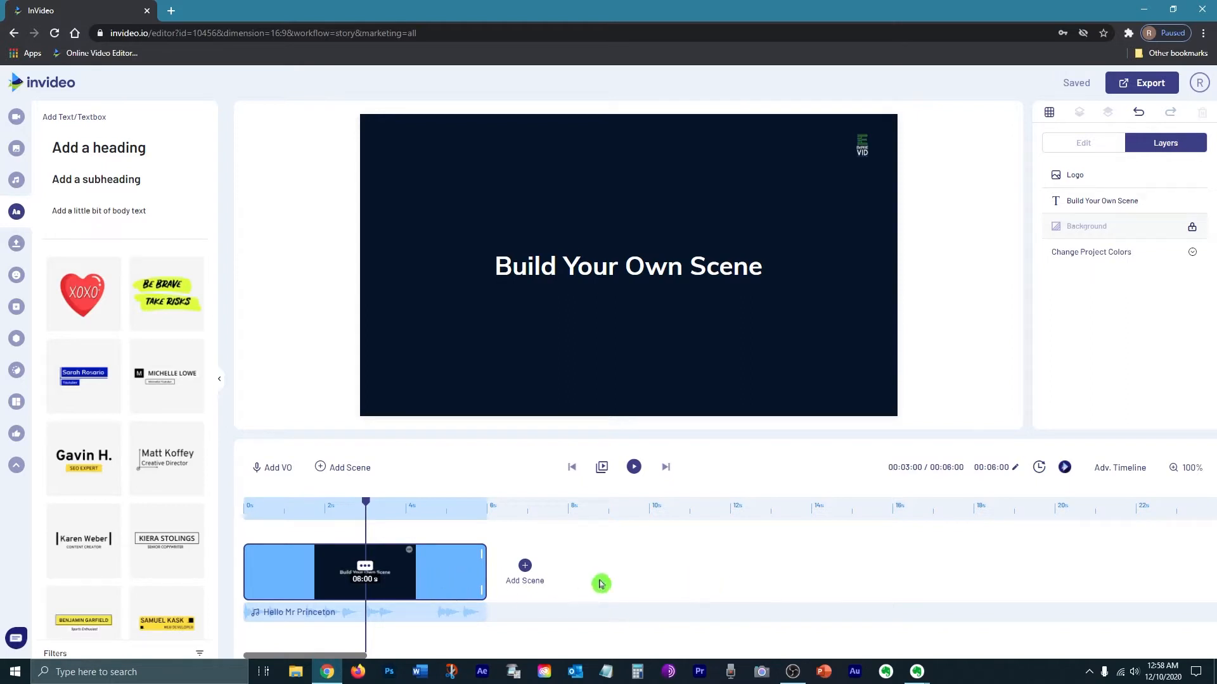
Step: Delete the 'Build Your Own Scene' heading and the logo from the scene
{"action": "left_click", "coordinate": [647, 263]}
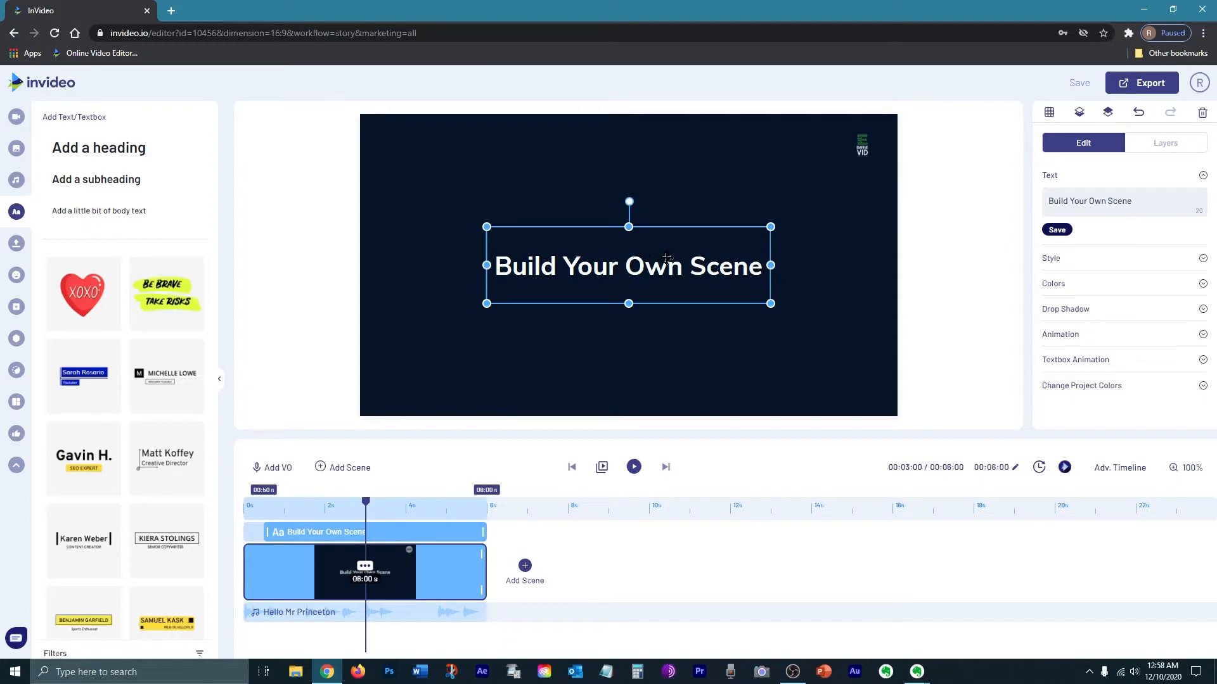
{"action": "key", "text": "Delete"}
{"action": "left_click", "coordinate": [861, 146]}
{"action": "key", "text": "Delete"}
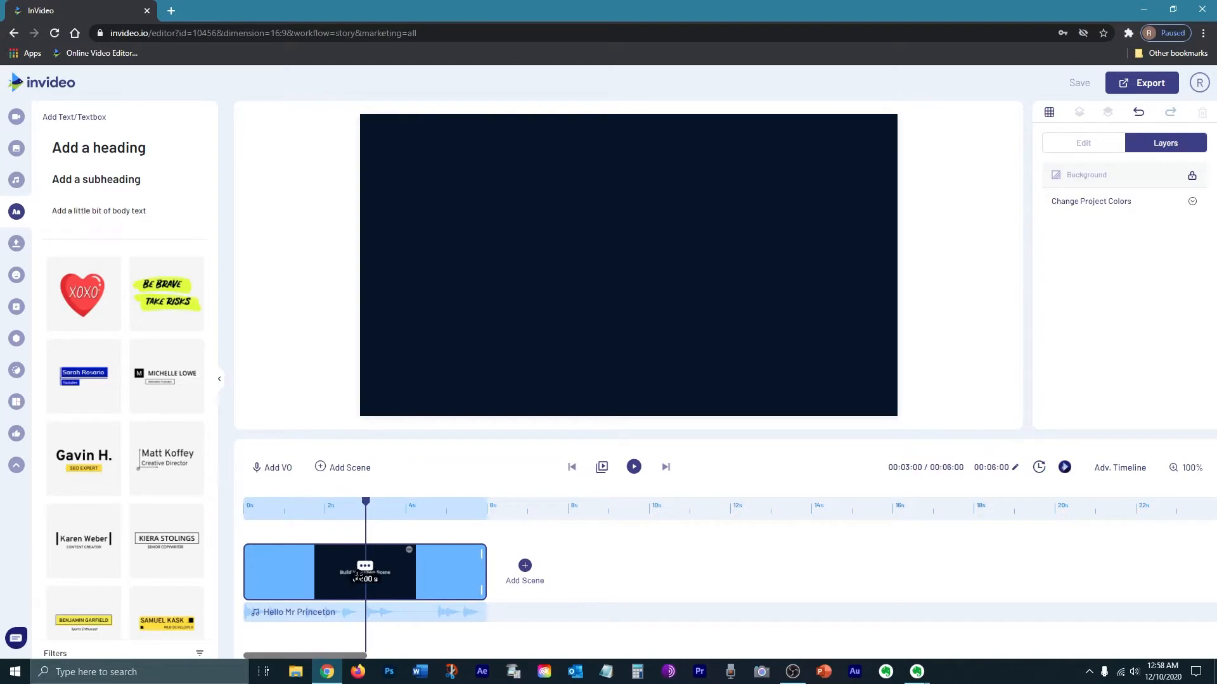
Step: Duplicate the empty scene three times so the timeline holds four identical scenes
{"action": "left_click", "coordinate": [366, 570]}
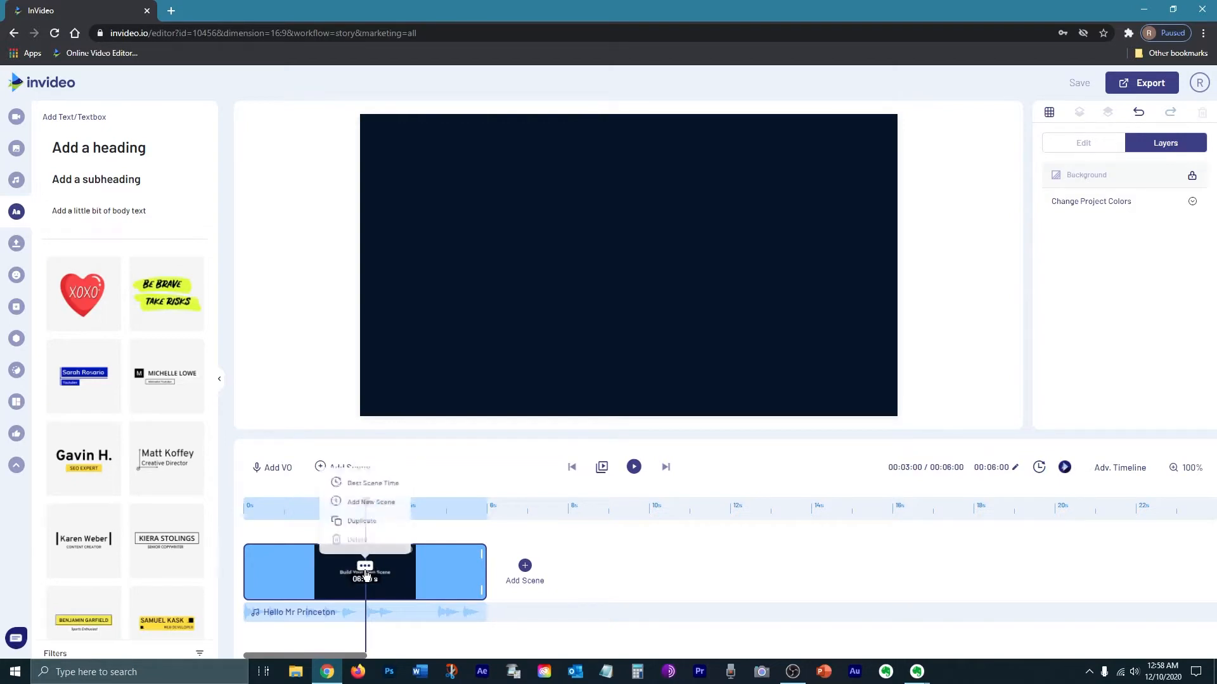
{"action": "left_click", "coordinate": [373, 521]}
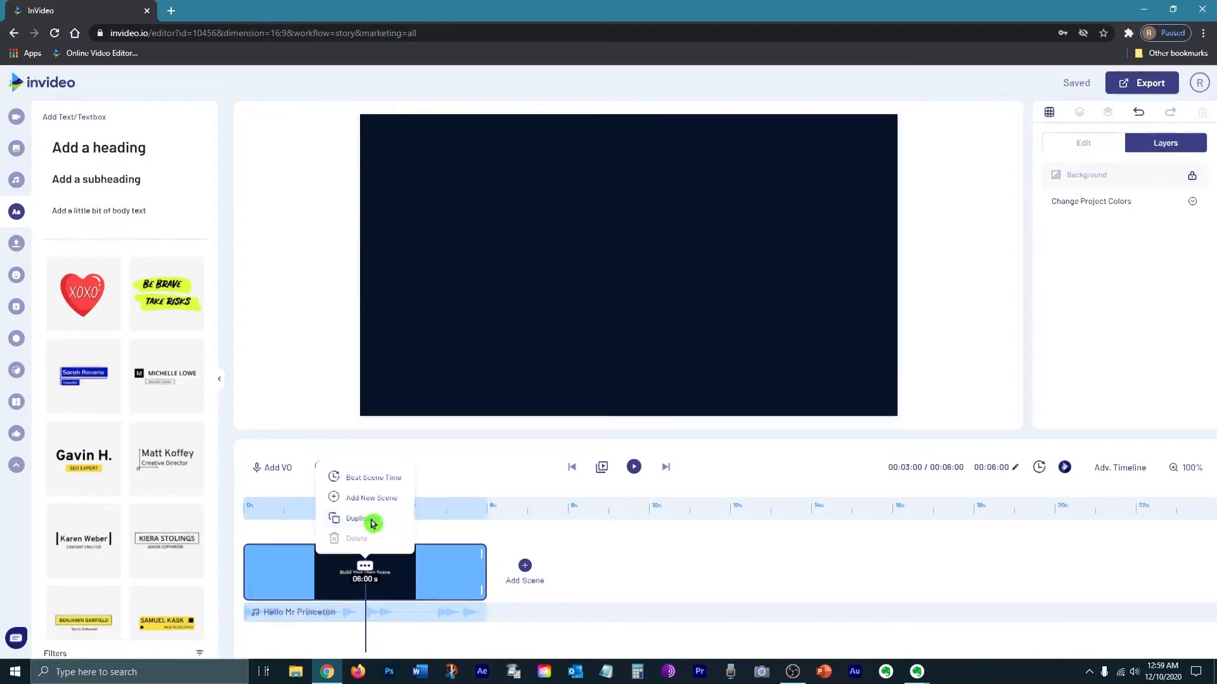
{"action": "left_click", "coordinate": [656, 410]}
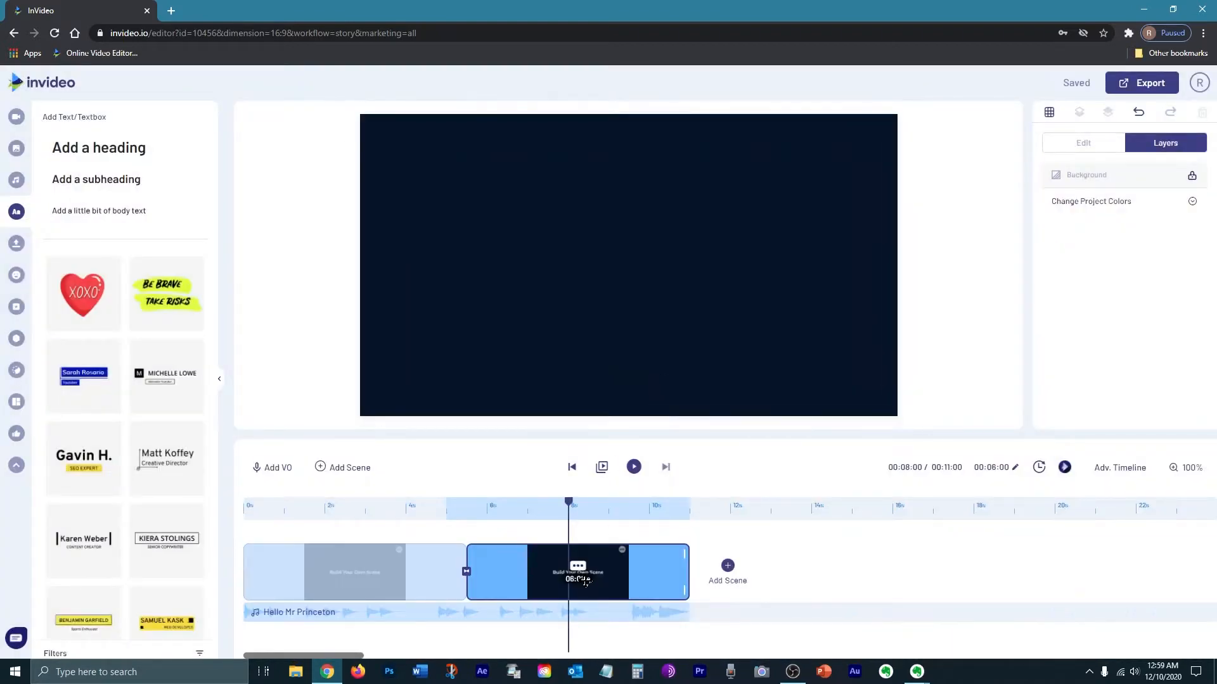
{"action": "left_click", "coordinate": [578, 570]}
{"action": "left_click", "coordinate": [594, 521]}
{"action": "key", "text": "Return"}
{"action": "left_click", "coordinate": [782, 573]}
{"action": "left_click", "coordinate": [800, 519]}
{"action": "key", "text": "Return"}
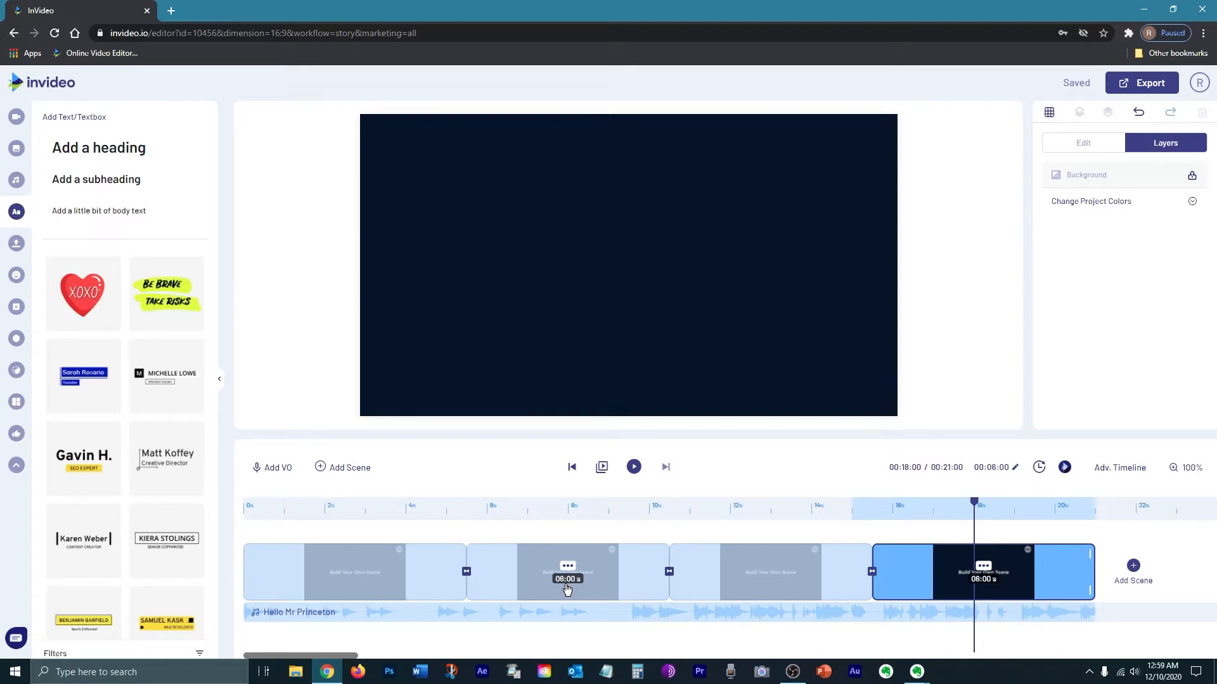
Step: Inspect the scene duration field and the timeline zoom slider
{"action": "left_click", "coordinate": [993, 479]}
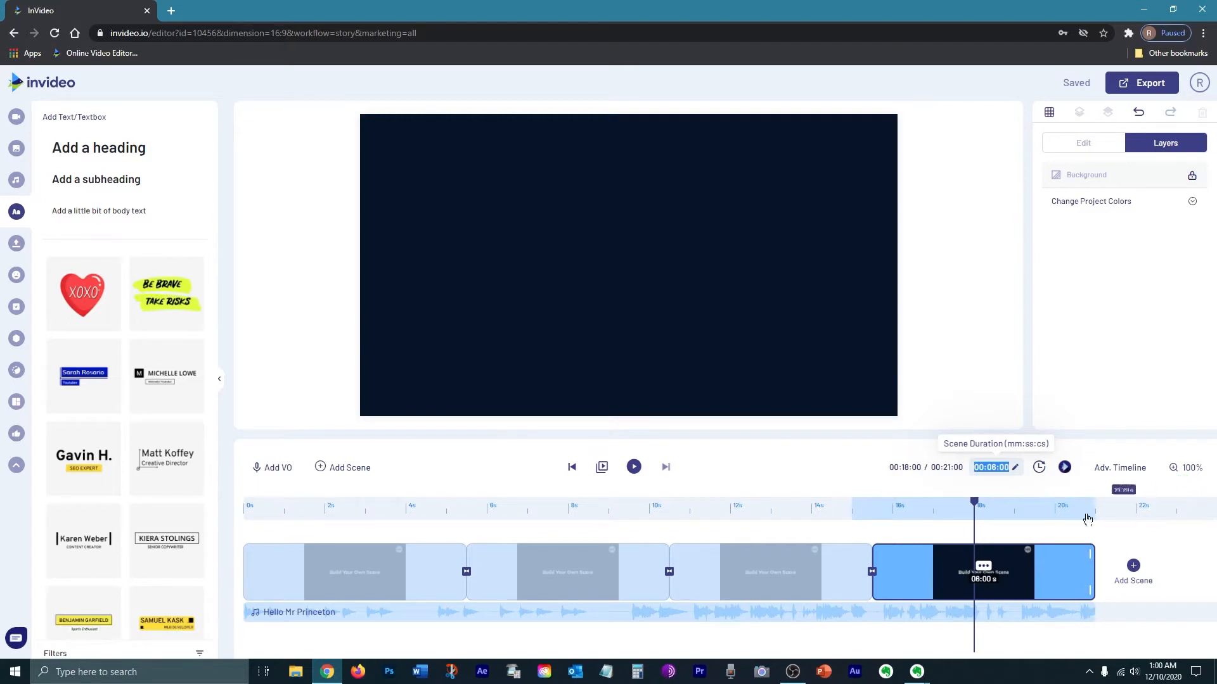
{"action": "left_click", "coordinate": [1178, 472]}
{"action": "left_click", "coordinate": [1130, 525]}
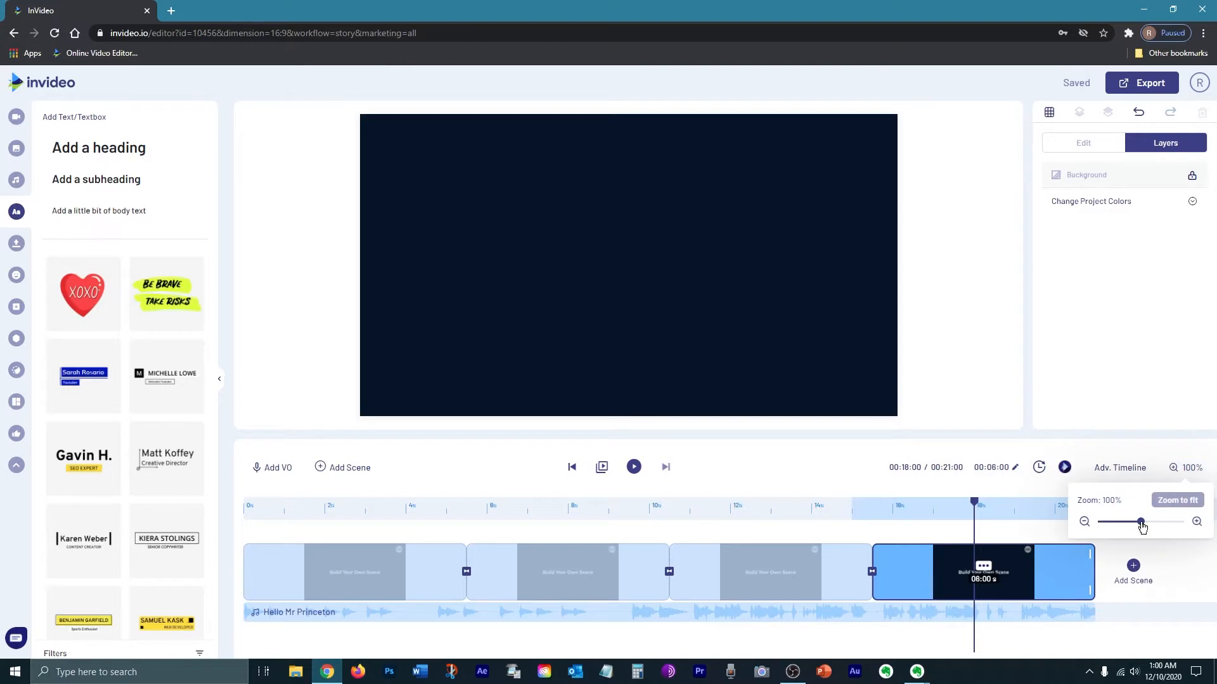
{"action": "left_click_drag", "start_coordinate": [1129, 527], "coordinate": [1115, 529]}
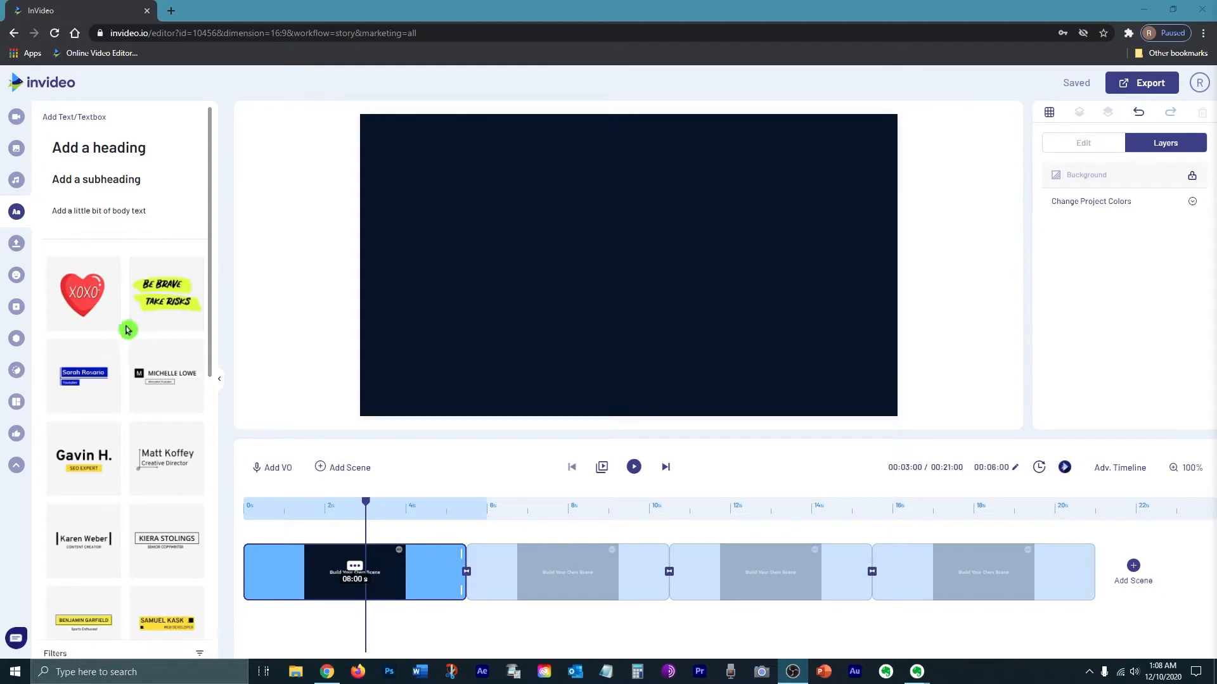
Step: Search the stock videos for 'business' and add the group-of-business-people clip to the first scene
{"action": "left_click", "coordinate": [17, 117]}
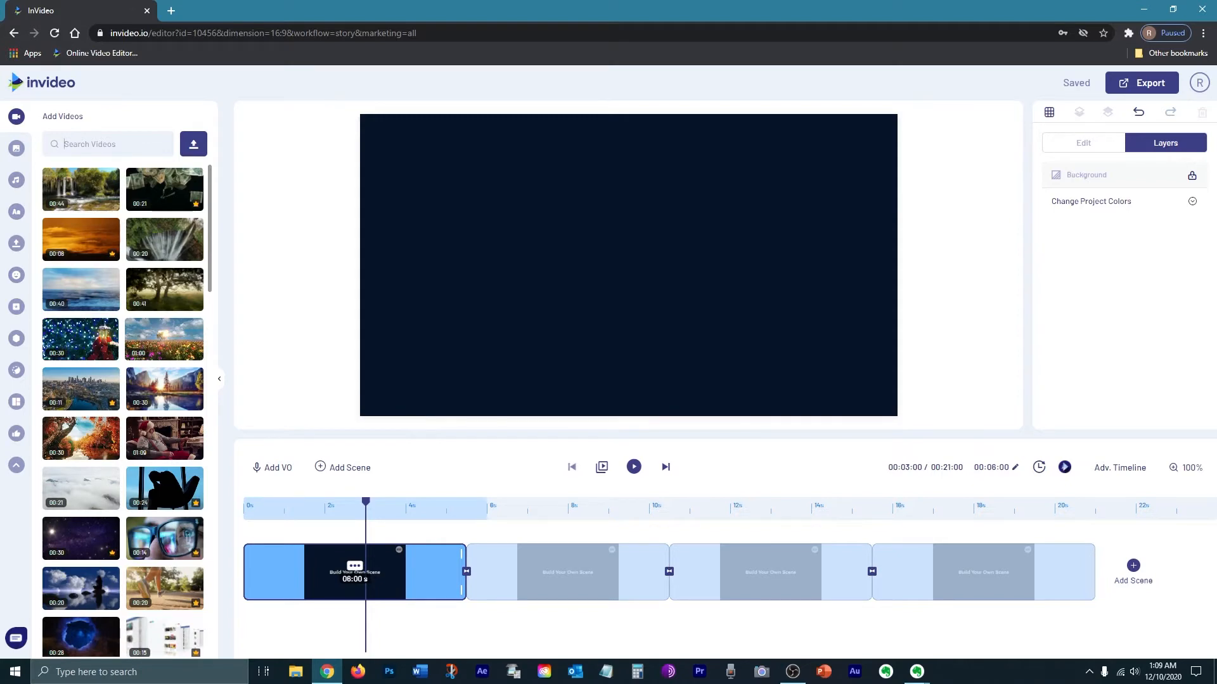
{"action": "type", "text": "business"}
{"action": "key", "text": "Return"}
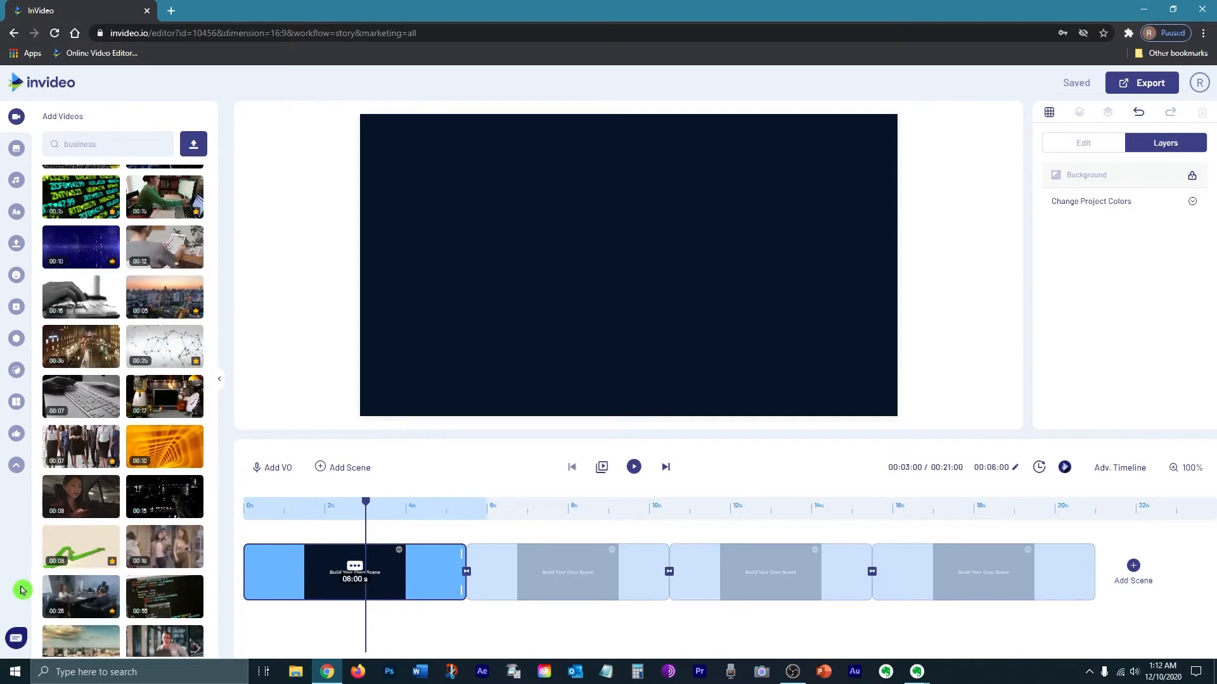
{"action": "left_click", "coordinate": [77, 450]}
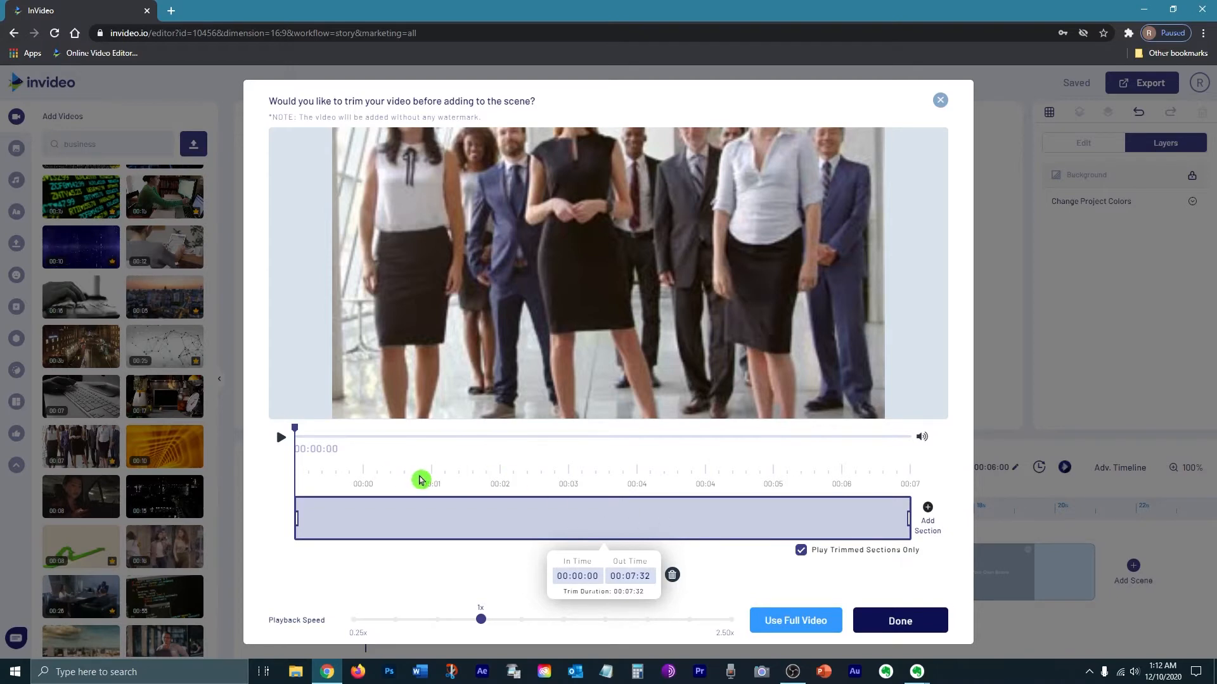
{"action": "left_click", "coordinate": [282, 438]}
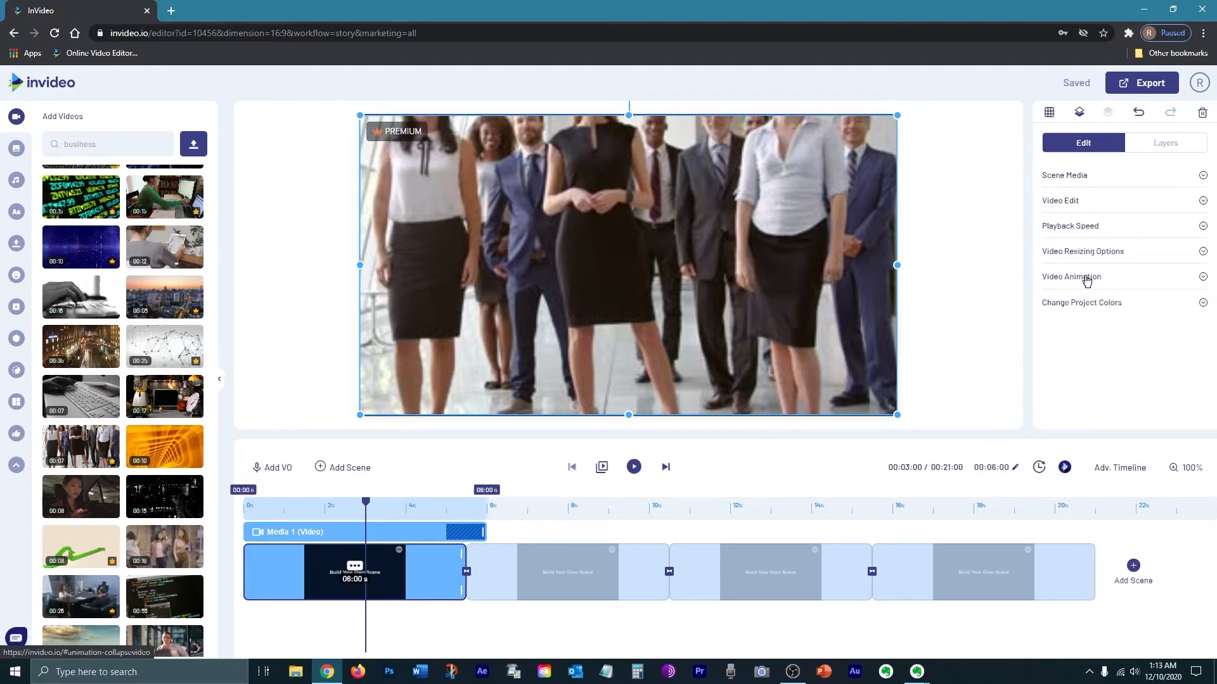
Step: Give the video a Blur In animation with an in-animation duration of 2.5 s
{"action": "left_click", "coordinate": [1086, 280]}
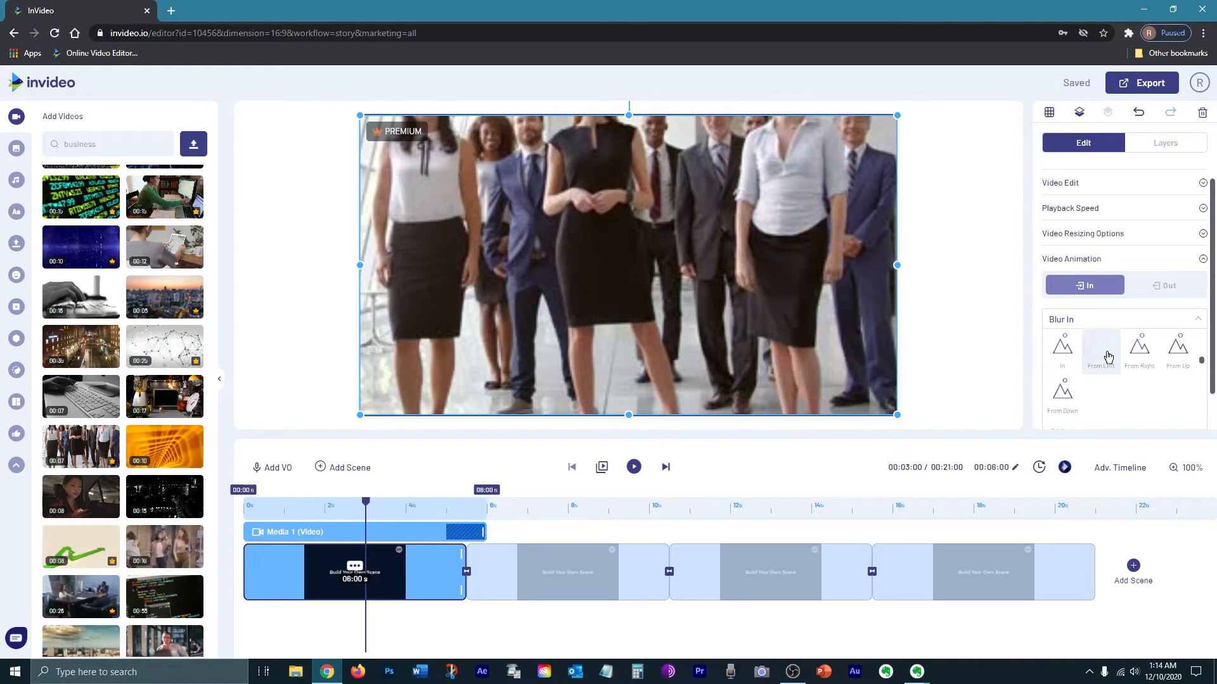
{"action": "left_click", "coordinate": [1070, 360]}
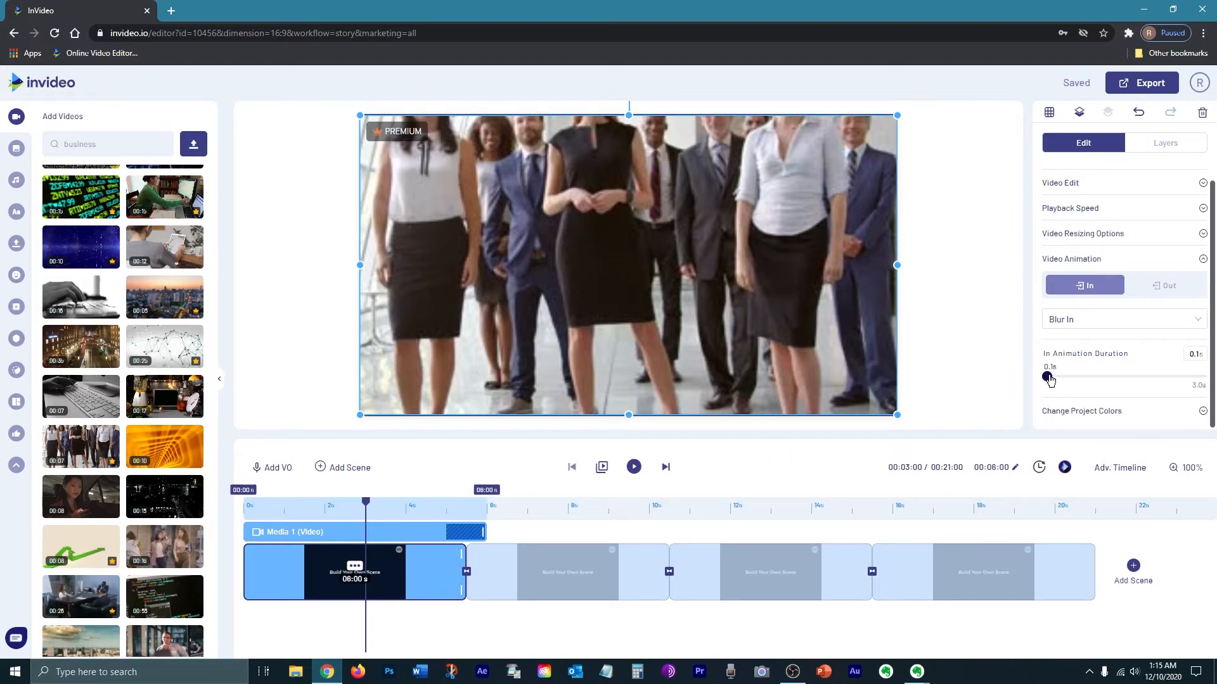
{"action": "left_click_drag", "start_coordinate": [1049, 379], "coordinate": [1176, 384]}
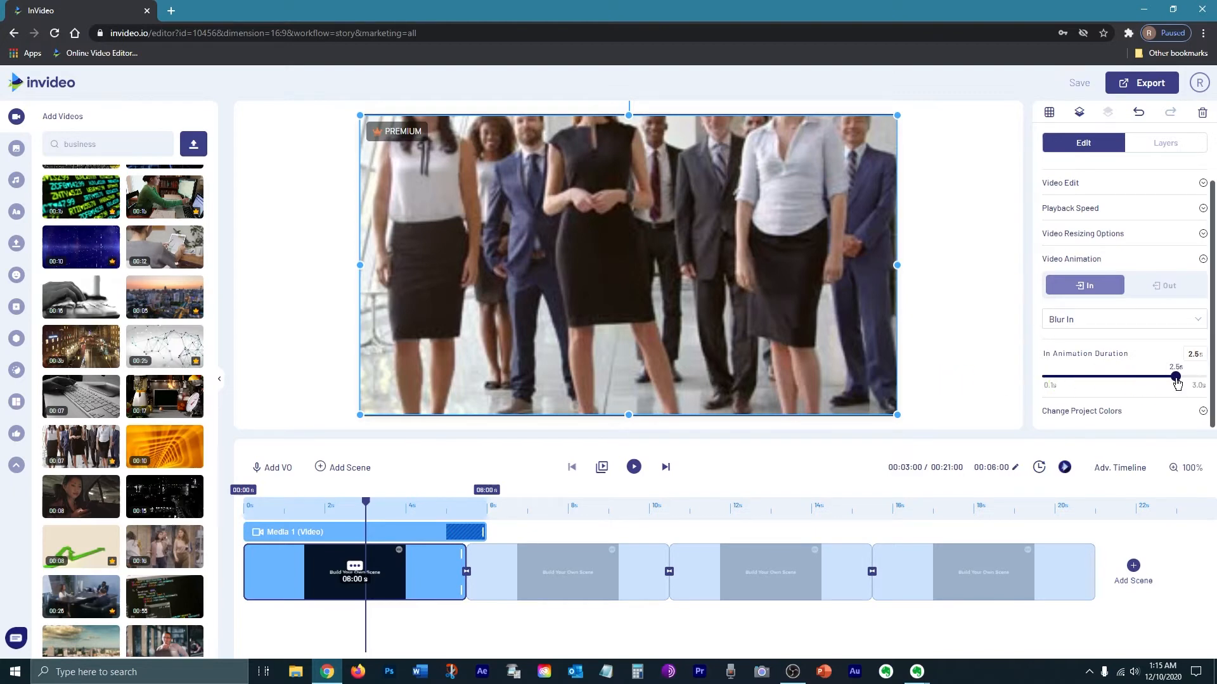
Step: Play the scene preview and stop it
{"action": "left_click", "coordinate": [634, 467]}
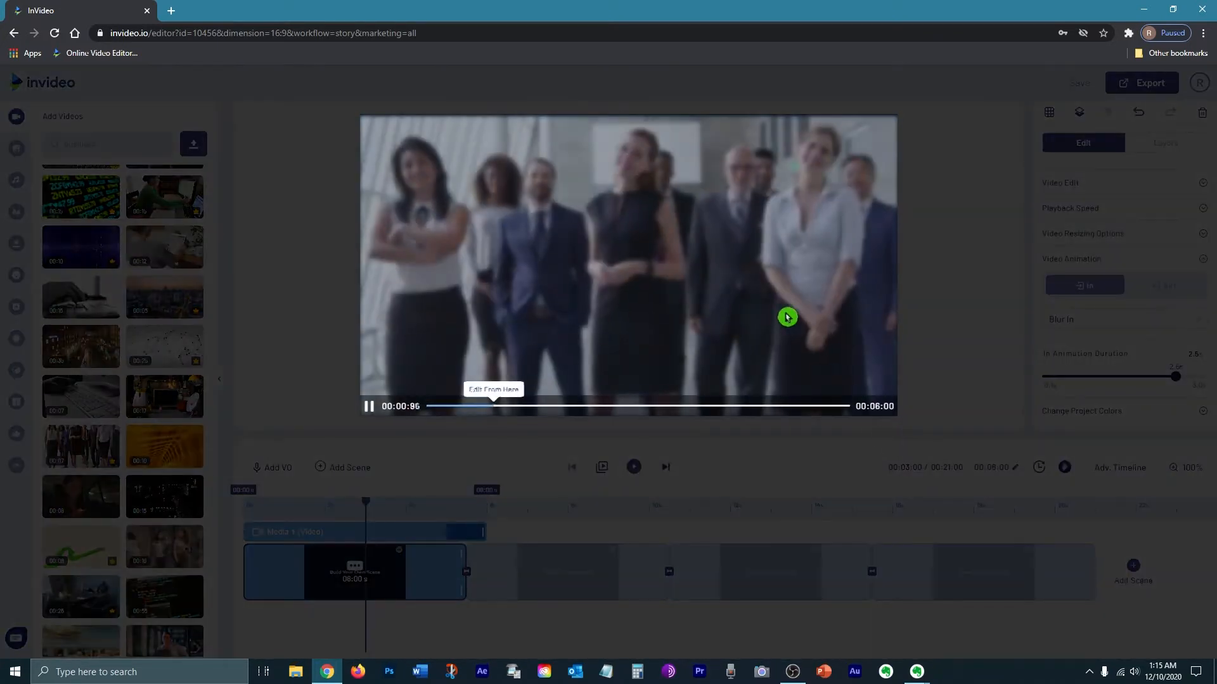
{"action": "left_click", "coordinate": [553, 364]}
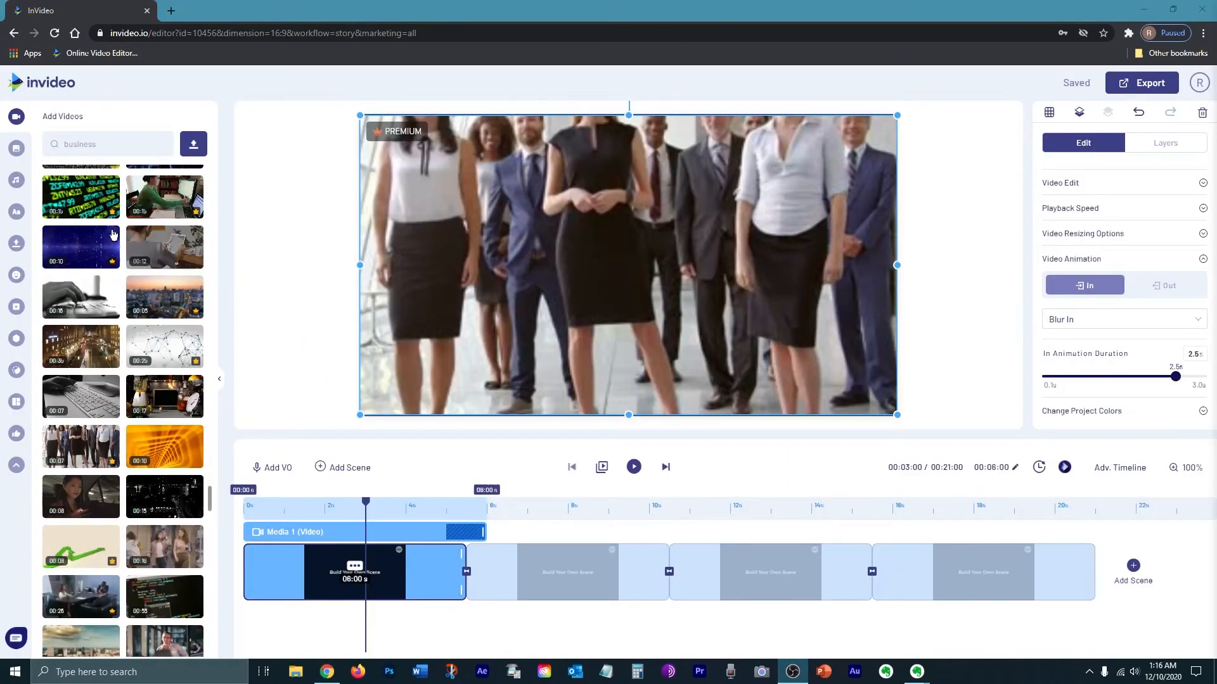
Step: Add the RISE ABOVE THE BLUES text template to the first scene and center it on the video
{"action": "left_click", "coordinate": [12, 216]}
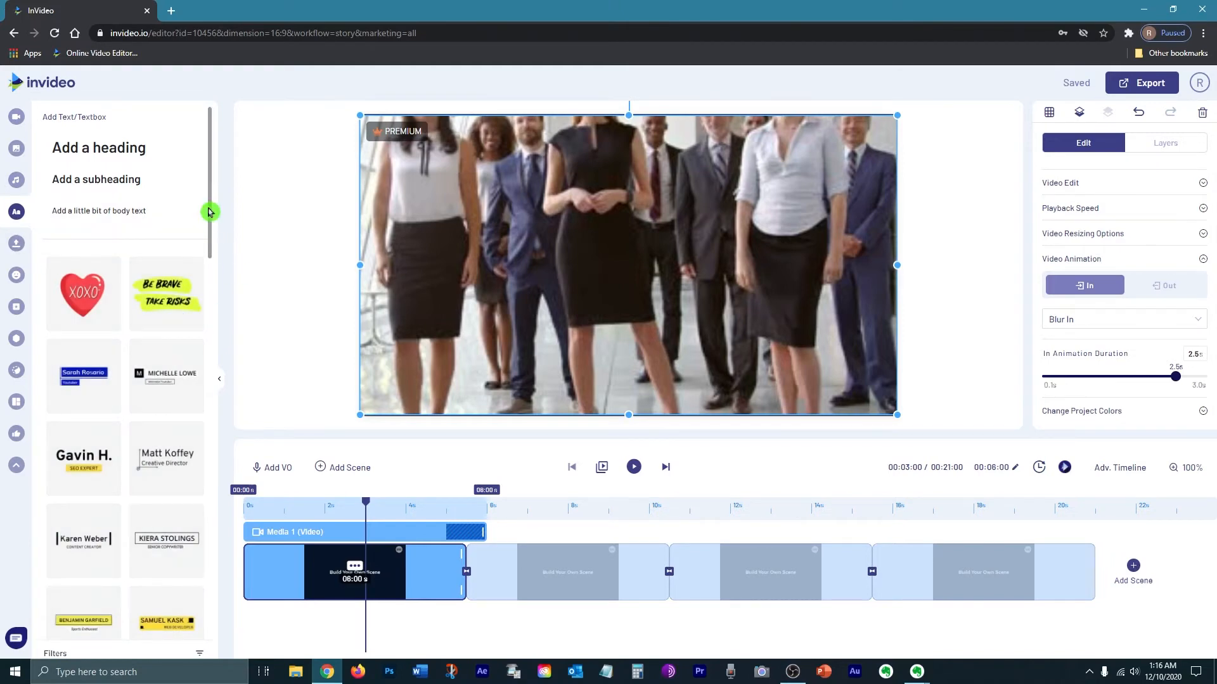
{"action": "left_click_drag", "start_coordinate": [209, 212], "coordinate": [204, 343]}
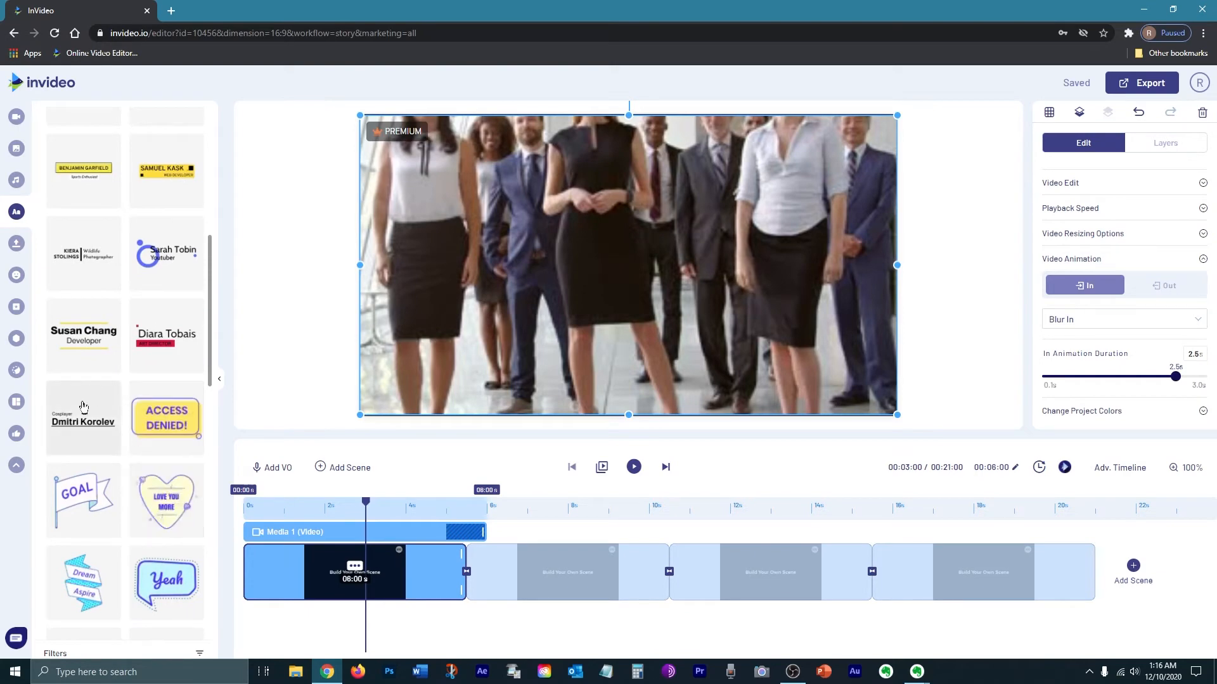
{"action": "left_click_drag", "start_coordinate": [211, 264], "coordinate": [211, 264]}
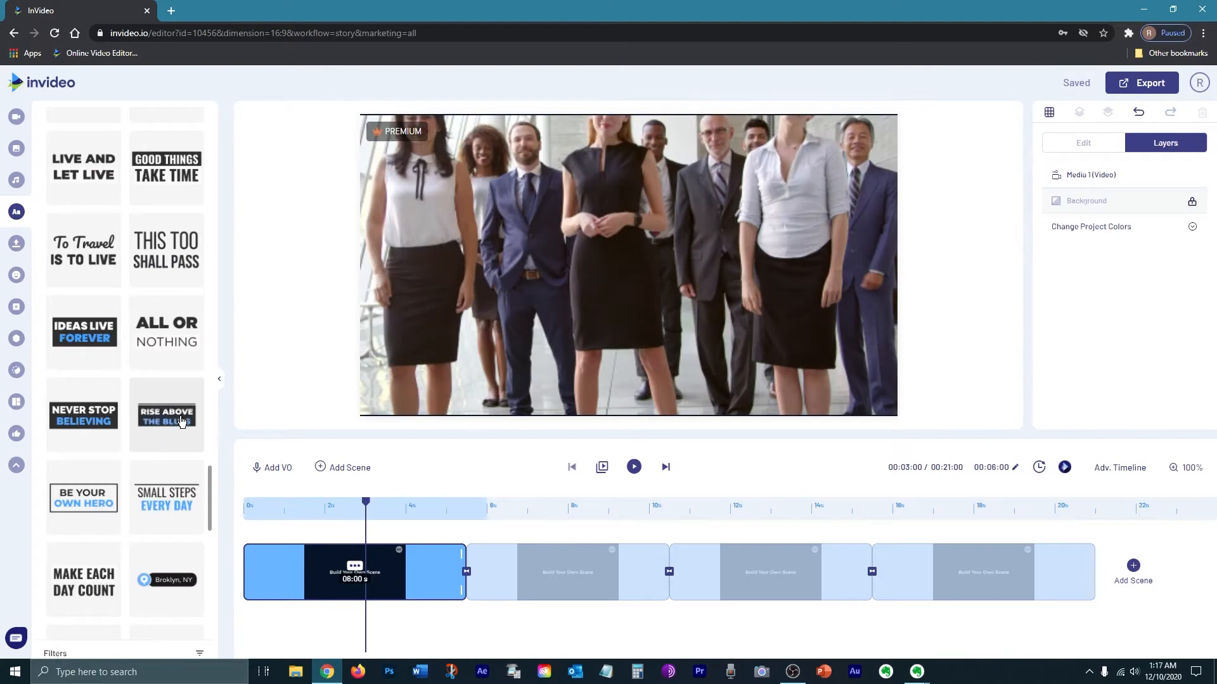
{"action": "left_click_drag", "start_coordinate": [182, 420], "coordinate": [531, 246]}
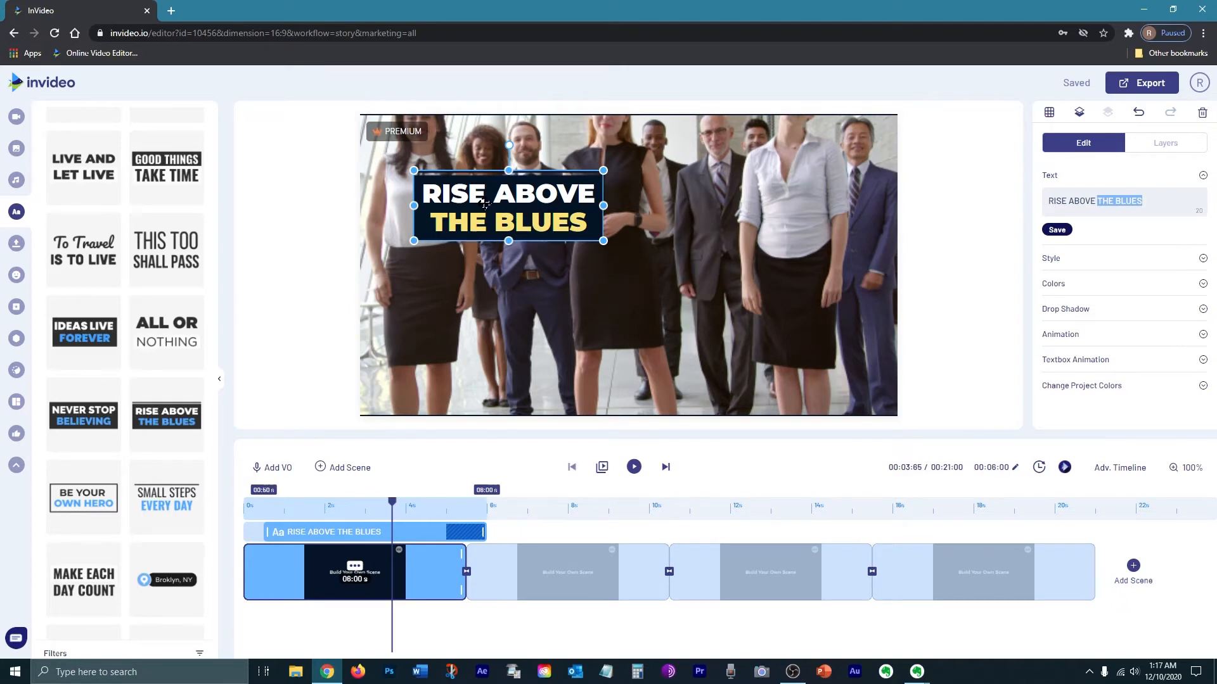
{"action": "left_click_drag", "start_coordinate": [96, 179], "coordinate": [733, 309]}
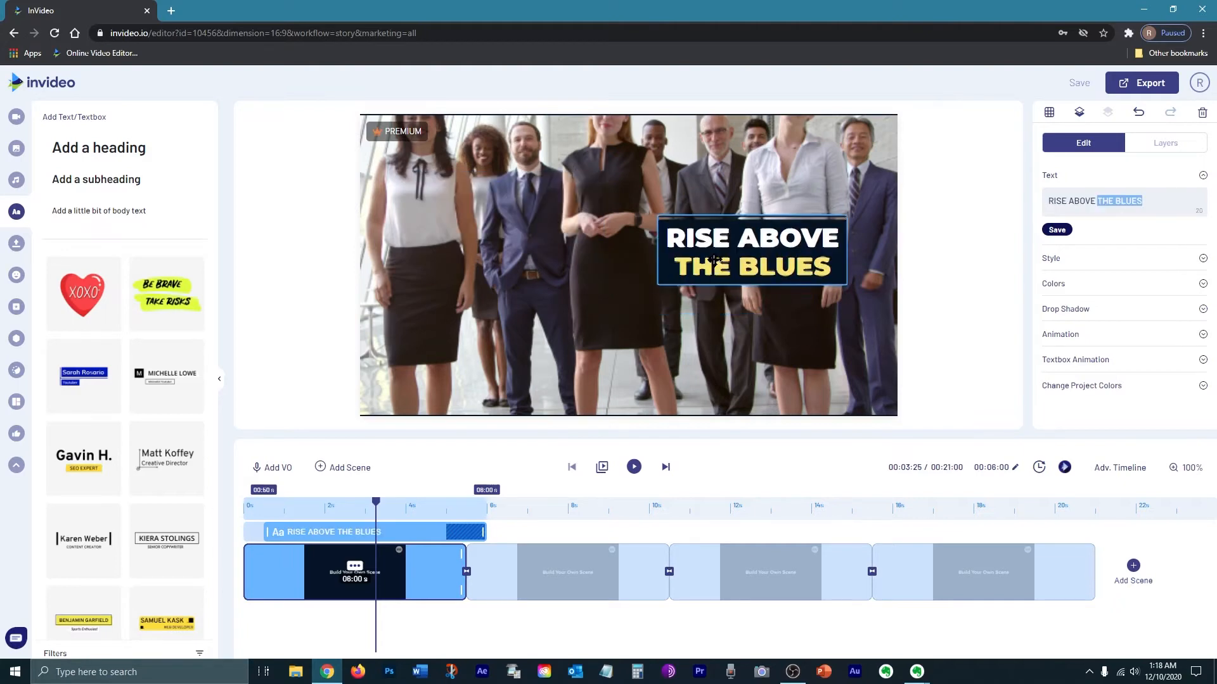
{"action": "left_click_drag", "start_coordinate": [691, 265], "coordinate": [592, 278]}
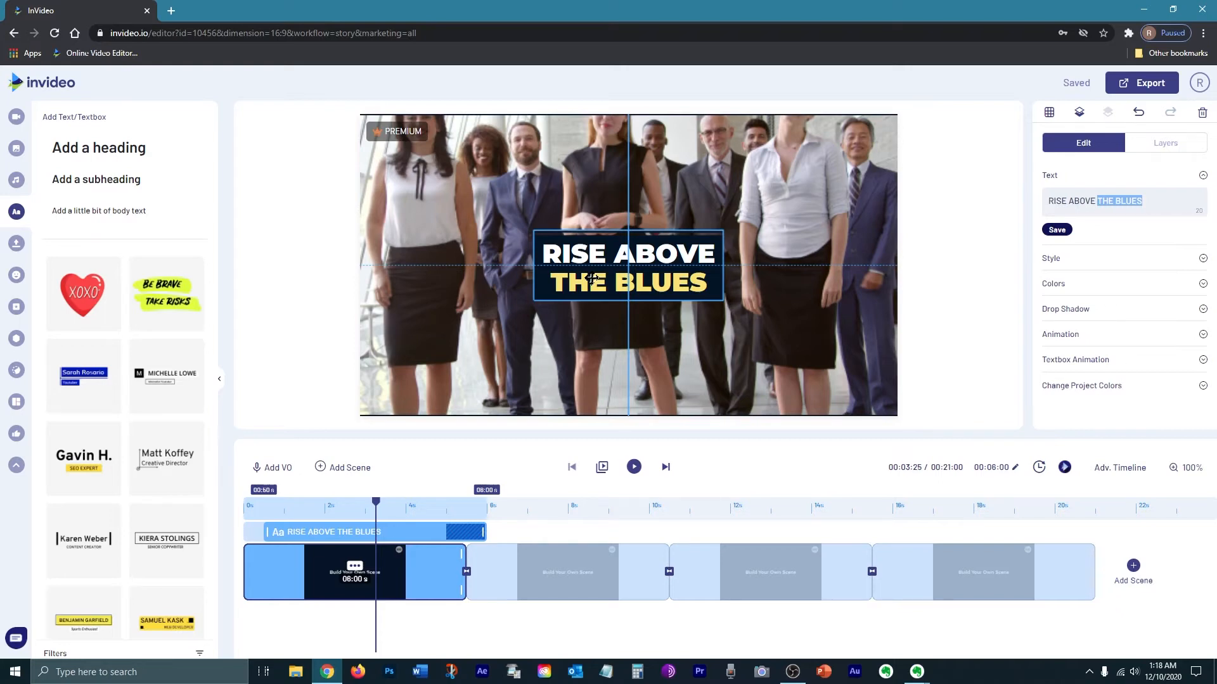
{"action": "left_click_drag", "start_coordinate": [592, 279], "coordinate": [591, 279]}
Step: Change the headline to 'THE FUTURE OF BUSINESS MARKETING' and enlarge and reposition its text box
{"action": "double_click", "coordinate": [591, 255]}
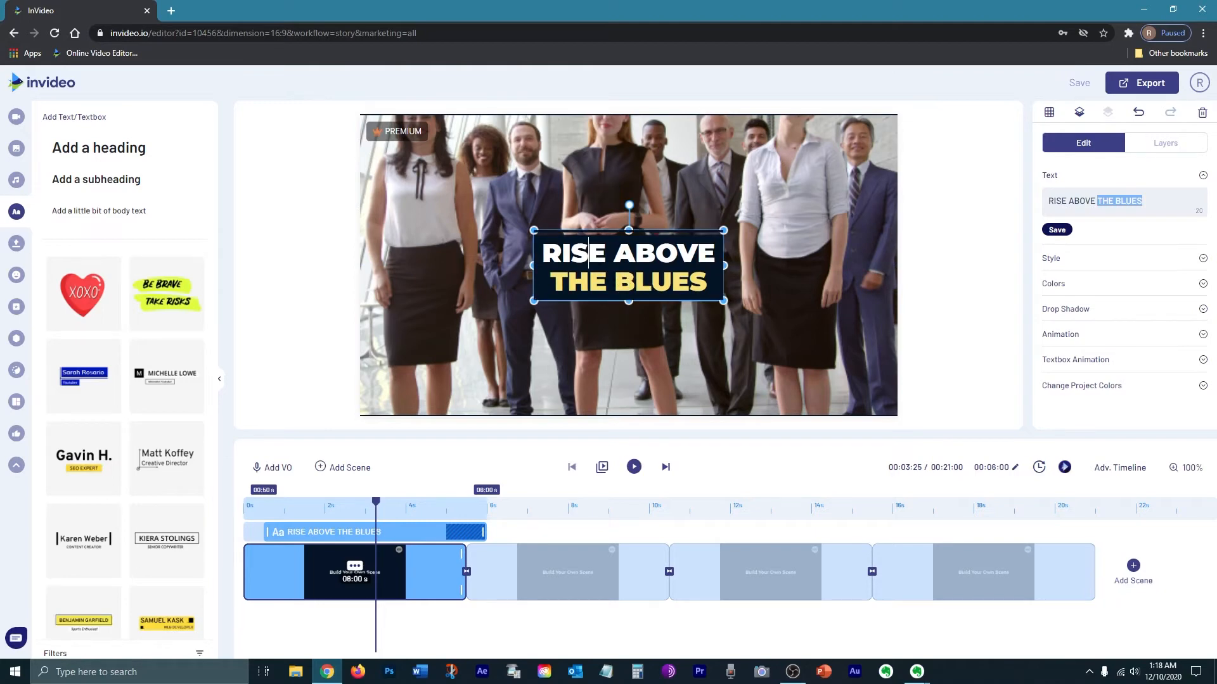
{"action": "left_click_drag", "start_coordinate": [543, 254], "coordinate": [715, 256]}
{"action": "left_click", "coordinate": [947, 151]}
{"action": "type", "text": "THE FUTURE OF"}
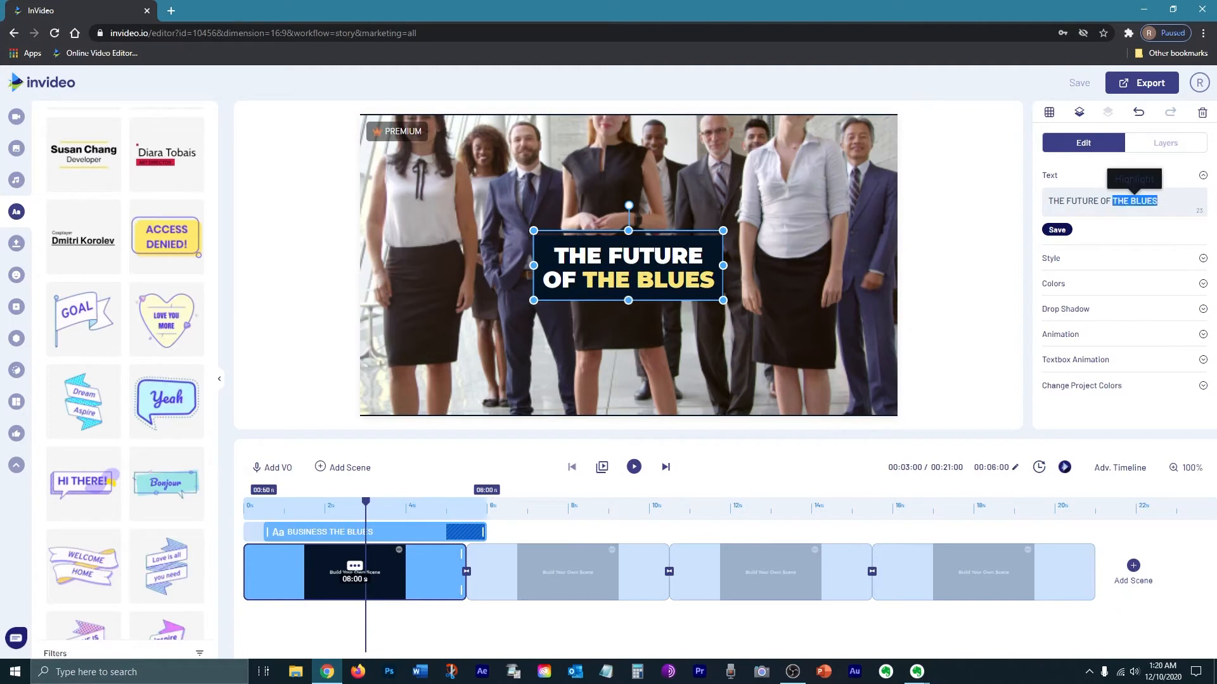
{"action": "type", "text": "BUSINESS MARKETING"}
{"action": "left_click_drag", "start_coordinate": [723, 302], "coordinate": [755, 314]}
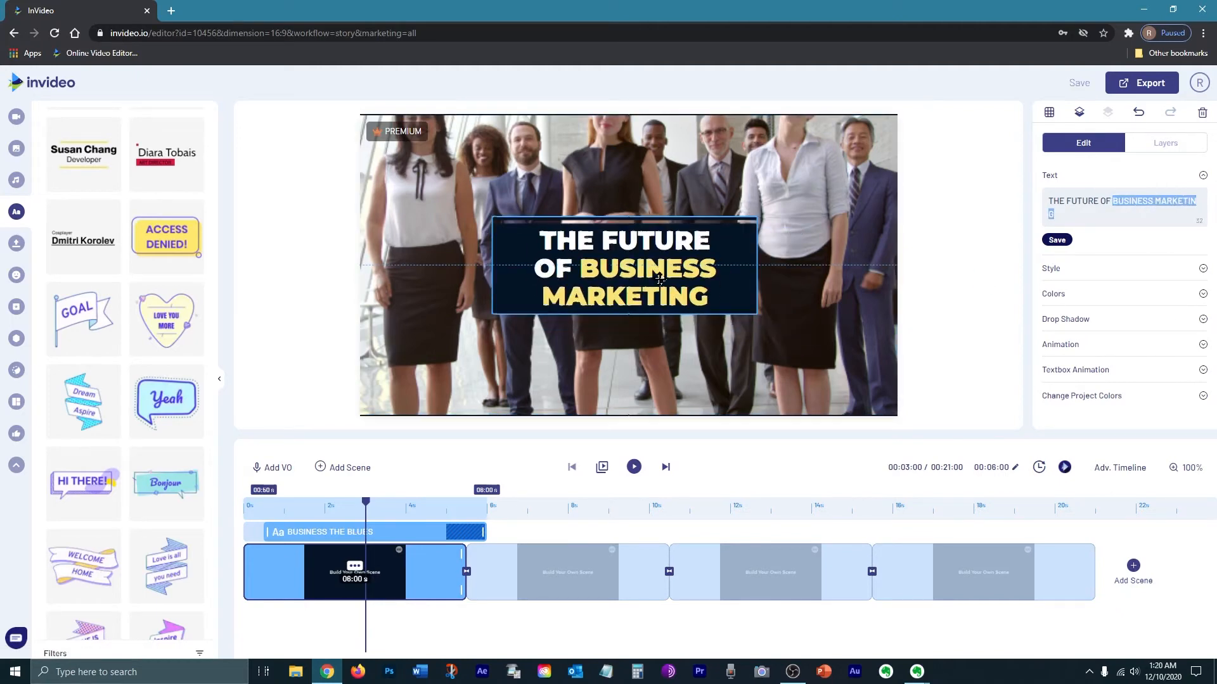
{"action": "left_click_drag", "start_coordinate": [491, 217], "coordinate": [478, 212]}
{"action": "left_click_drag", "start_coordinate": [599, 265], "coordinate": [608, 310]}
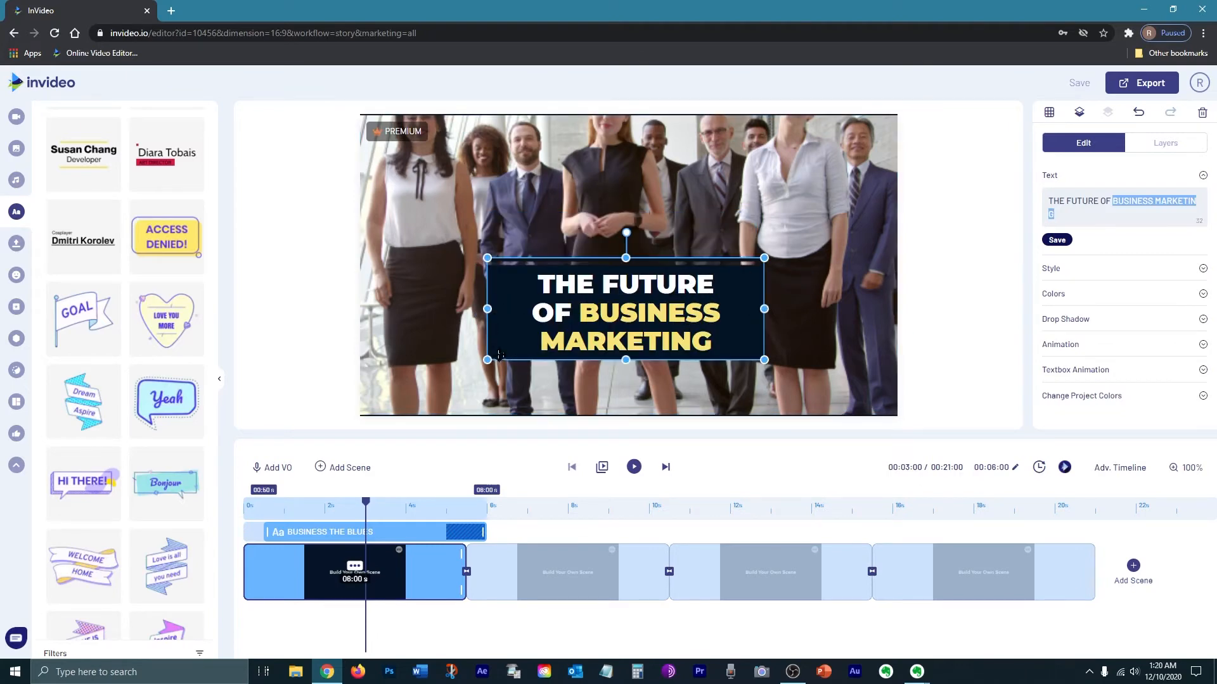
Step: Change the headline's box colour to blue and lower the box opacity
{"action": "left_click", "coordinate": [1053, 294]}
{"action": "scroll", "coordinate": [1050, 304], "scroll_direction": "down", "scroll_amount": 1}
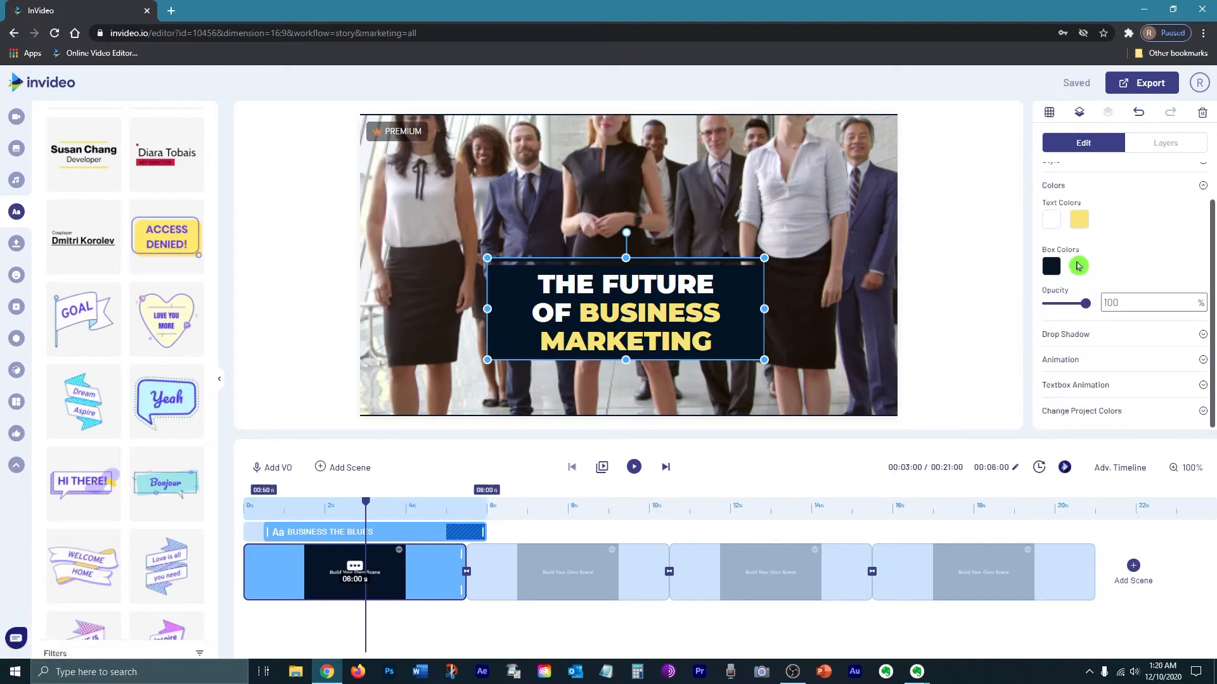
{"action": "left_click", "coordinate": [1051, 272]}
{"action": "left_click", "coordinate": [1097, 263]}
{"action": "left_click", "coordinate": [1054, 270]}
{"action": "mouse_move", "coordinate": [1116, 308]}
{"action": "left_mouse_down"}
{"action": "mouse_move", "coordinate": [1128, 283]}
{"action": "mouse_move", "coordinate": [1140, 304]}
{"action": "mouse_move", "coordinate": [1184, 322]}
{"action": "mouse_move", "coordinate": [1090, 301]}
{"action": "left_mouse_up"}
{"action": "left_click", "coordinate": [1183, 242]}
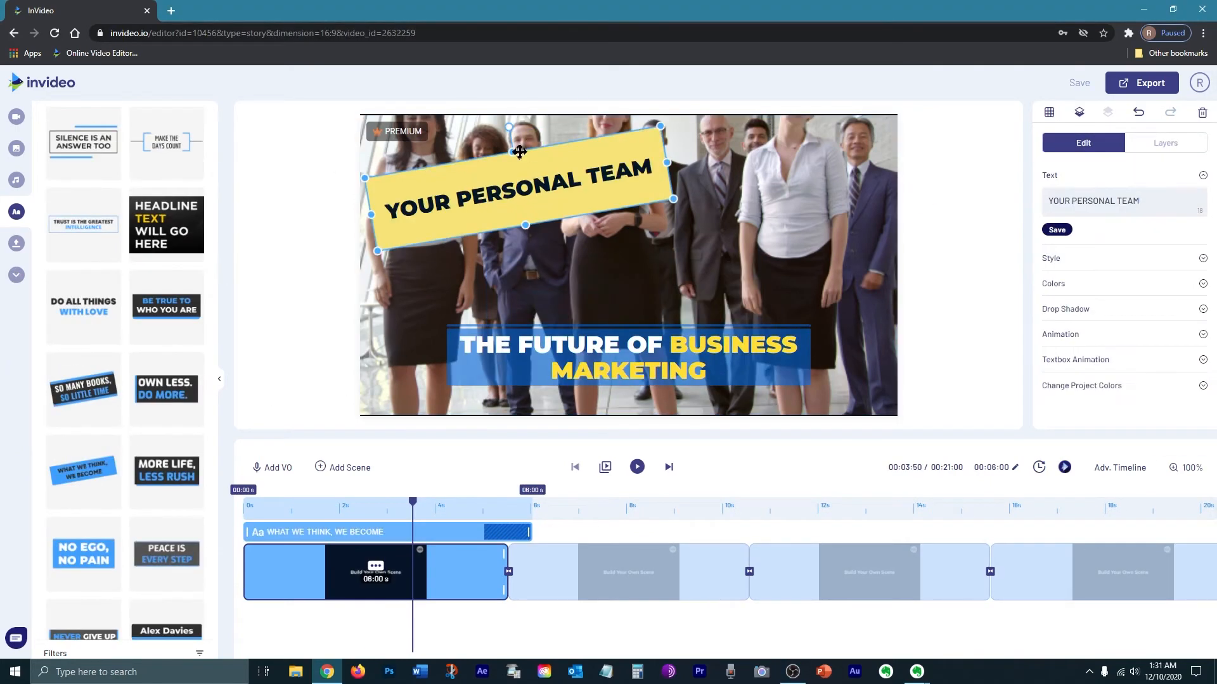
Step: Add the YOUR PERSONAL TEAM ribbon text template to the first scene and move it into place
{"action": "left_click_drag", "start_coordinate": [520, 152], "coordinate": [513, 208]}
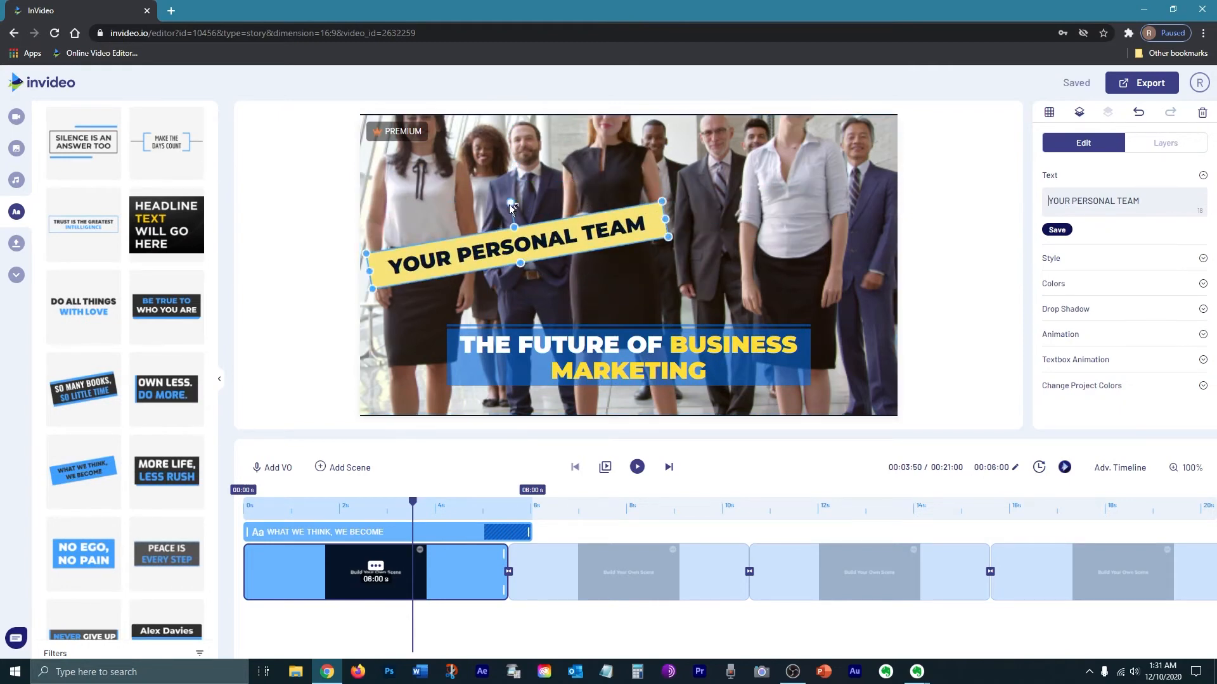
{"action": "left_click_drag", "start_coordinate": [507, 201], "coordinate": [466, 216]}
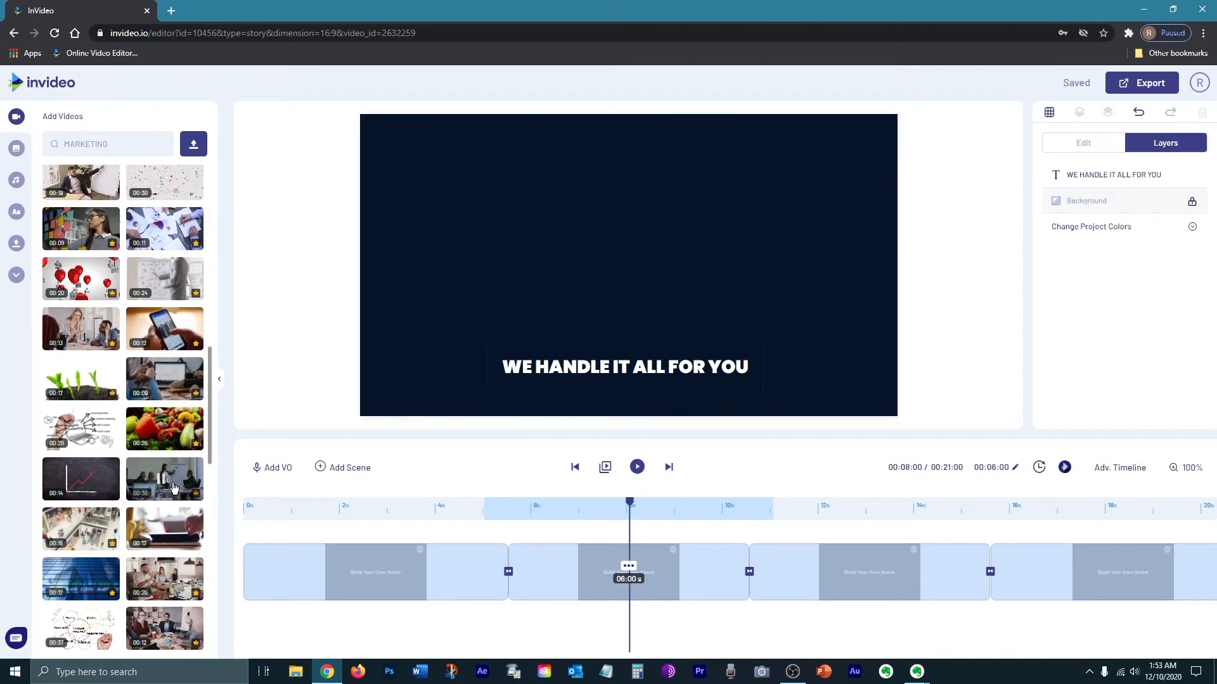
Step: Add the meeting-presentation clip from the 'MARKETING' search to the second scene, trimming off its end
{"action": "left_click", "coordinate": [164, 352]}
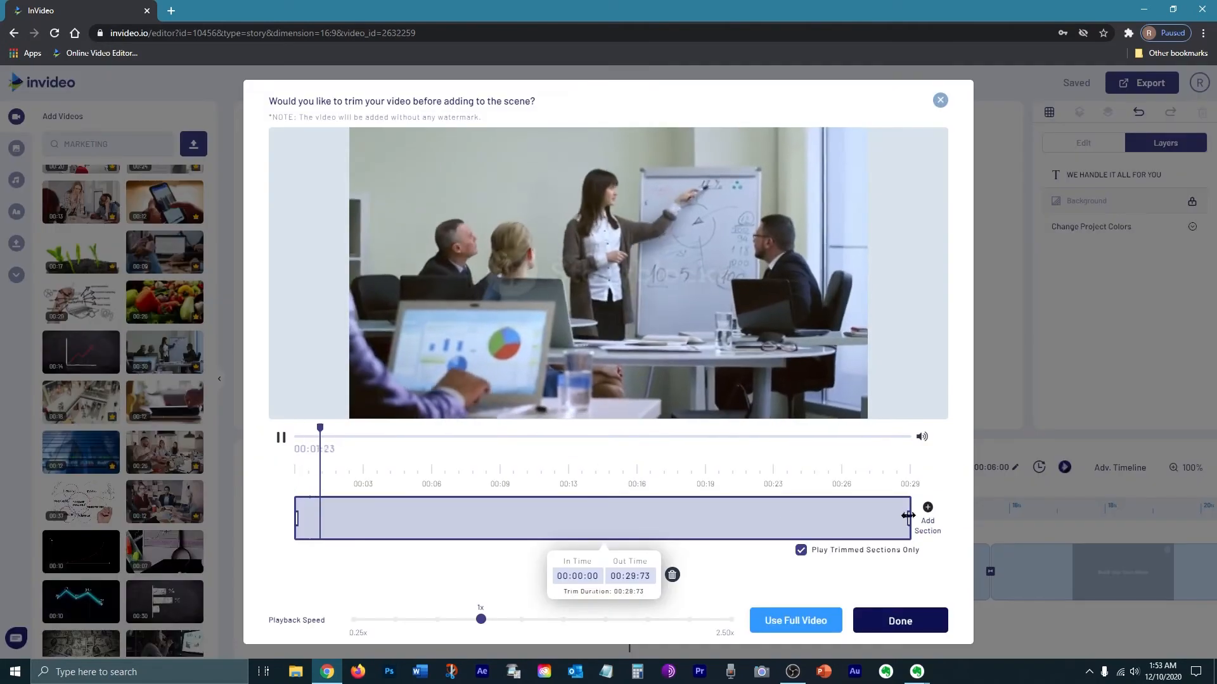
{"action": "left_click_drag", "start_coordinate": [910, 520], "coordinate": [413, 521]}
{"action": "left_click", "coordinate": [900, 621]}
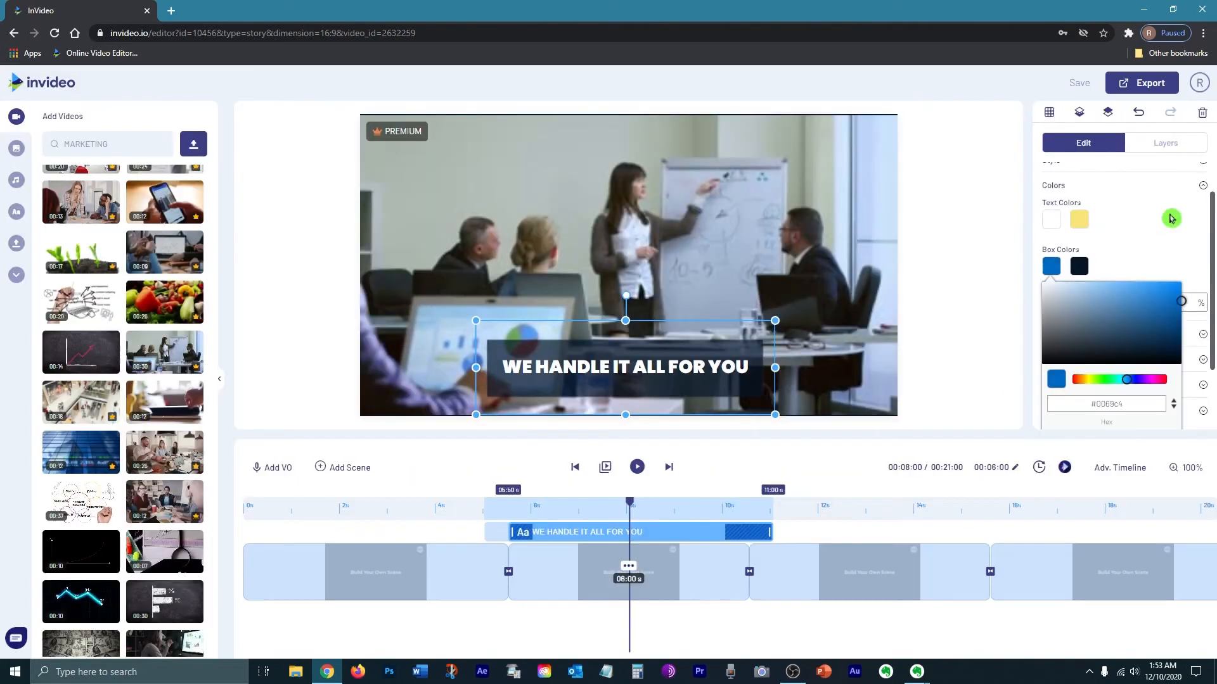
Step: Edit the second scene's caption to read 'WE HANDLE EVERYTHING FOR YOU'
{"action": "left_click", "coordinate": [1170, 219]}
{"action": "double_click", "coordinate": [1108, 302]}
{"action": "left_click", "coordinate": [575, 458]}
{"action": "left_click", "coordinate": [621, 367]}
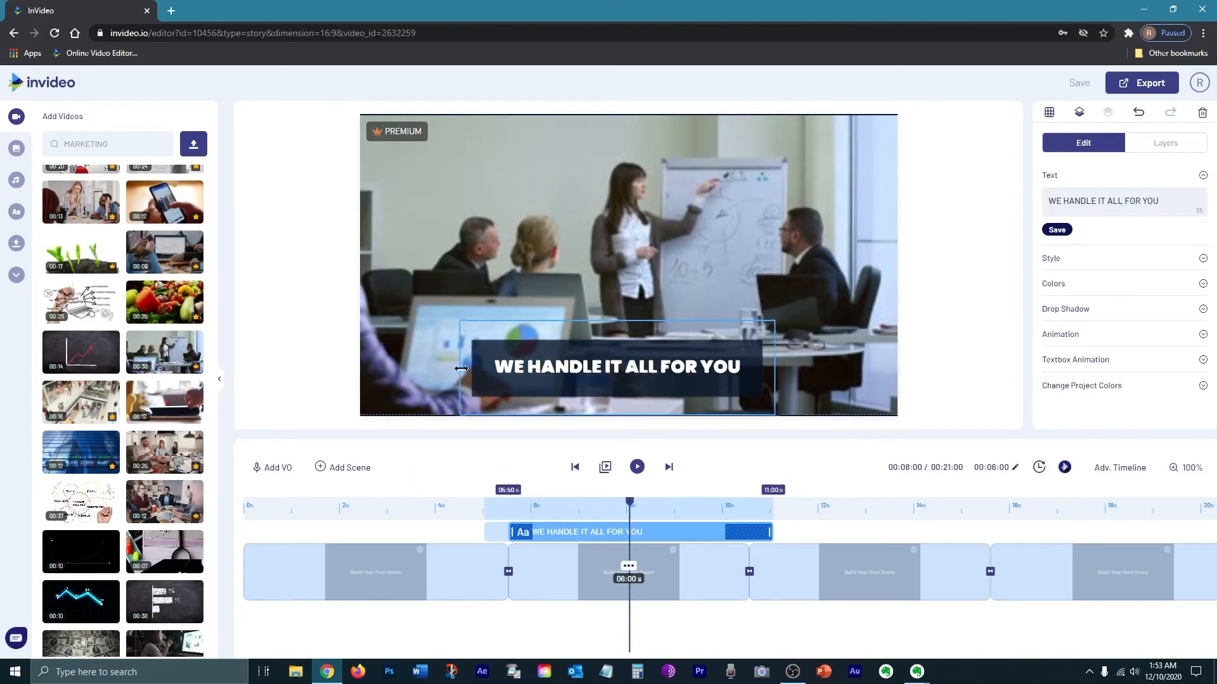
{"action": "left_click_drag", "start_coordinate": [1097, 201], "coordinate": [1122, 201]}
{"action": "key", "text": "BackSpace"}
{"action": "type", "text": "EVERYTHING FOR YOU"}
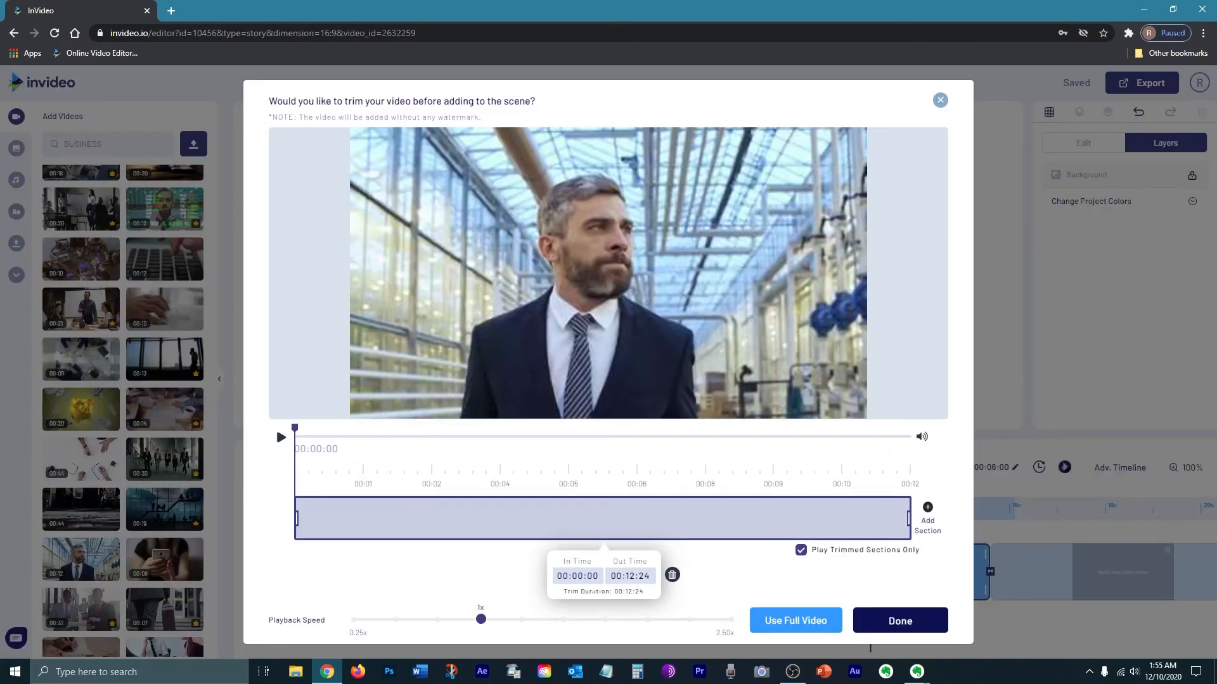
Step: Add business stock clips to the third scene trimmed to 06 s and arrange them as quarter-frame tiles
{"action": "type", "text": "06"}
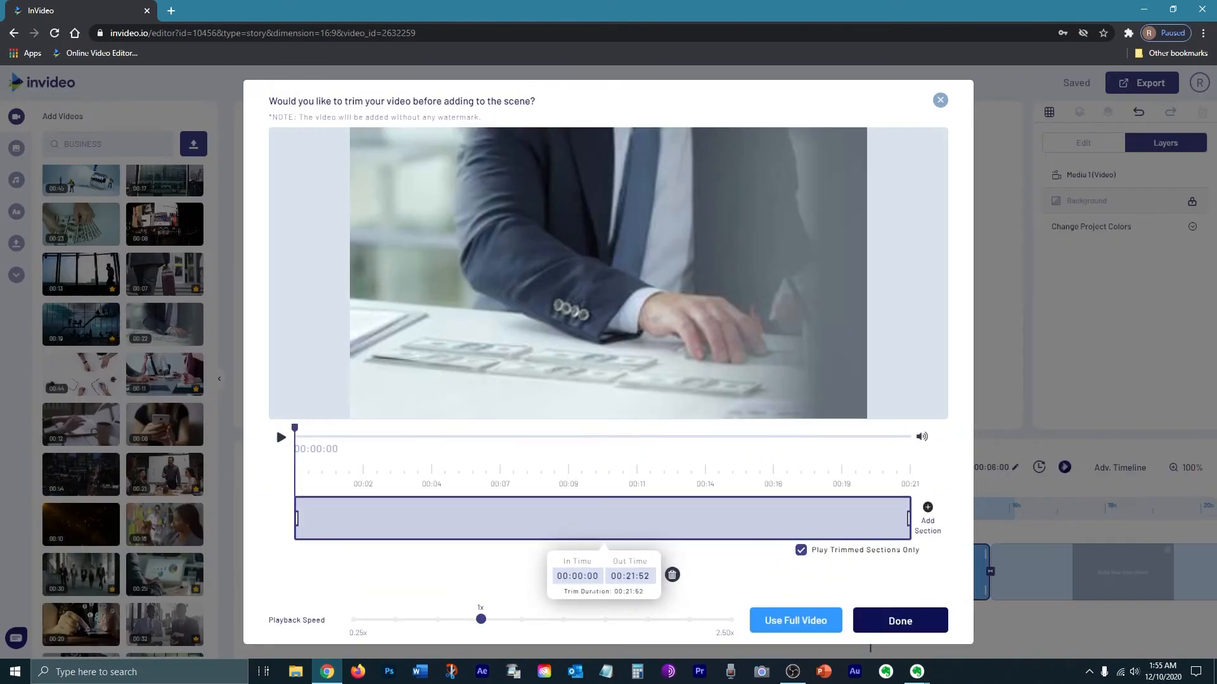
{"action": "left_click", "coordinate": [657, 573]}
{"action": "type", "text": "06"}
{"action": "left_click", "coordinate": [912, 621]}
{"action": "left_click", "coordinate": [723, 120]}
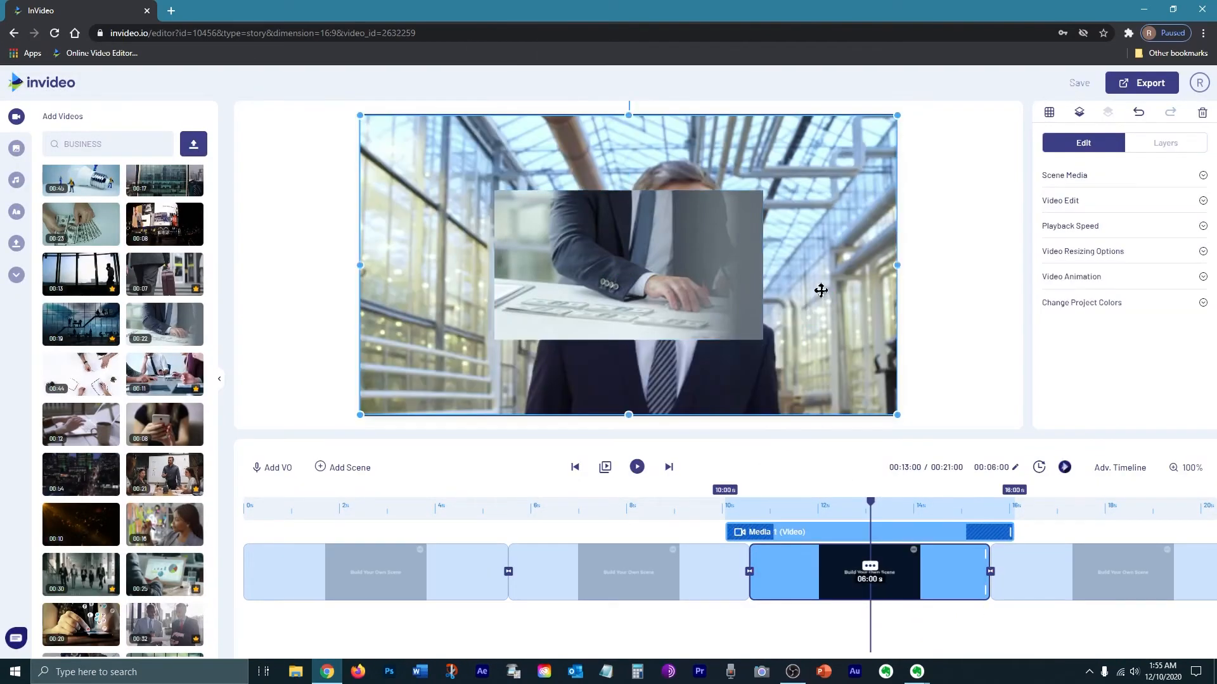
{"action": "left_click_drag", "start_coordinate": [665, 291], "coordinate": [800, 369]}
{"action": "left_click_drag", "start_coordinate": [897, 415], "coordinate": [592, 258]}
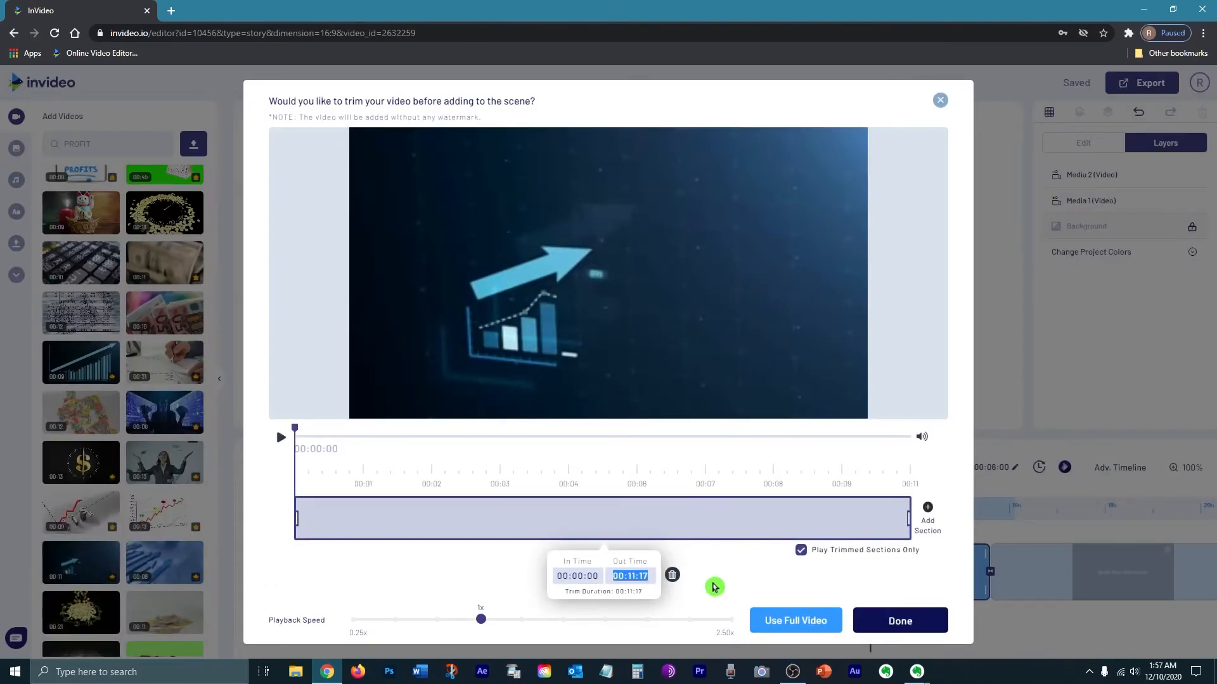
Step: Add the rising-arrow clip from the 'PROFIT' search to the third scene, trimmed to 06 s
{"action": "type", "text": "06:00"}
{"action": "left_click", "coordinate": [900, 621]}
{"action": "left_click", "coordinate": [724, 120]}
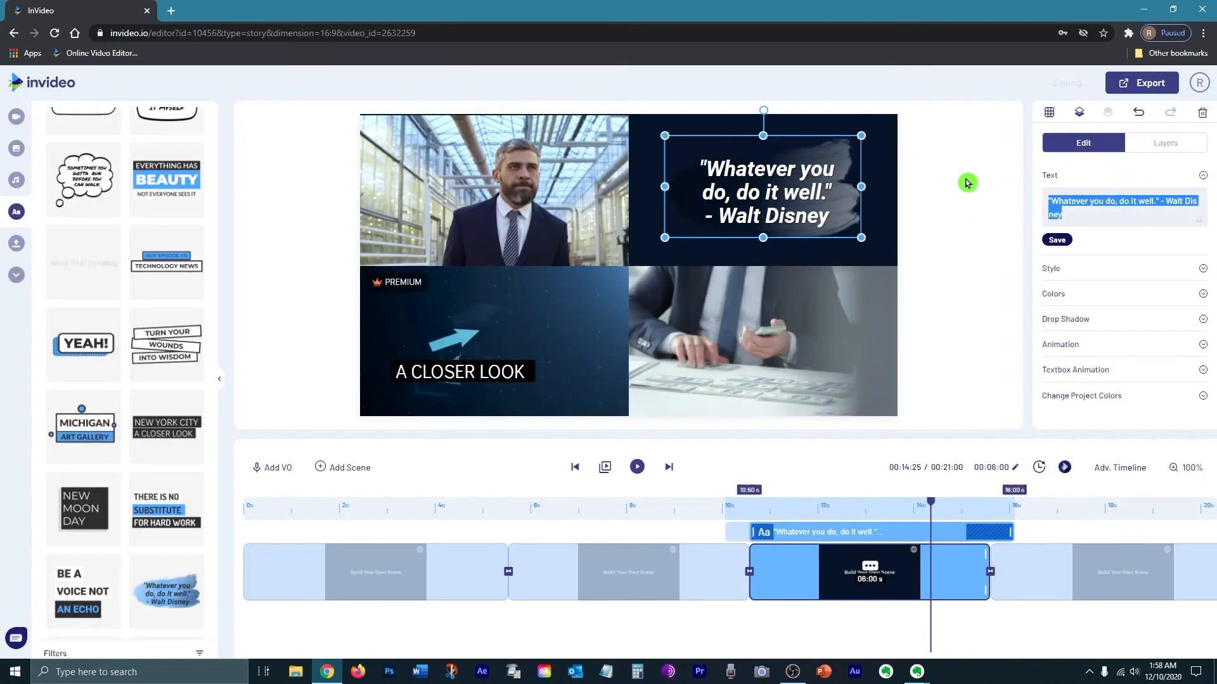
Step: Replace the quote text with 'So you have more time for what really matters!' and recolour its brush background blue
{"action": "type", "text": "y matters!"}
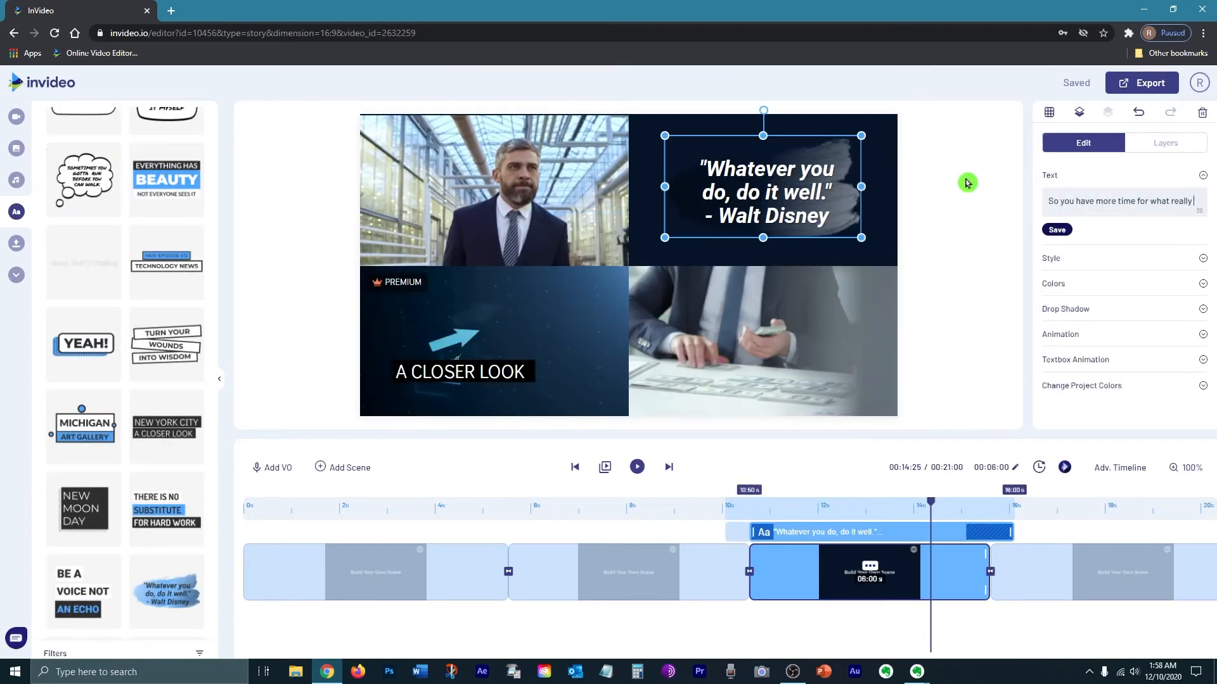
{"action": "left_click", "coordinate": [1064, 291]}
{"action": "scroll", "coordinate": [1073, 323], "scroll_direction": "down", "scroll_amount": 1}
{"action": "left_click", "coordinate": [1053, 266]}
{"action": "left_click_drag", "start_coordinate": [1166, 297], "coordinate": [1202, 269]}
{"action": "left_click", "coordinate": [1084, 274]}
{"action": "left_click_drag", "start_coordinate": [1058, 303], "coordinate": [1089, 303]}
Step: Resize and reposition the quote text within the upper-right quarter of the third scene
{"action": "left_click", "coordinate": [776, 193]}
{"action": "left_click_drag", "start_coordinate": [665, 137], "coordinate": [629, 118]}
{"action": "left_click_drag", "start_coordinate": [754, 184], "coordinate": [764, 191]}
{"action": "left_click_drag", "start_coordinate": [872, 245], "coordinate": [897, 258]}
{"action": "left_click_drag", "start_coordinate": [810, 223], "coordinate": [804, 216]}
{"action": "left_click", "coordinate": [596, 200]}
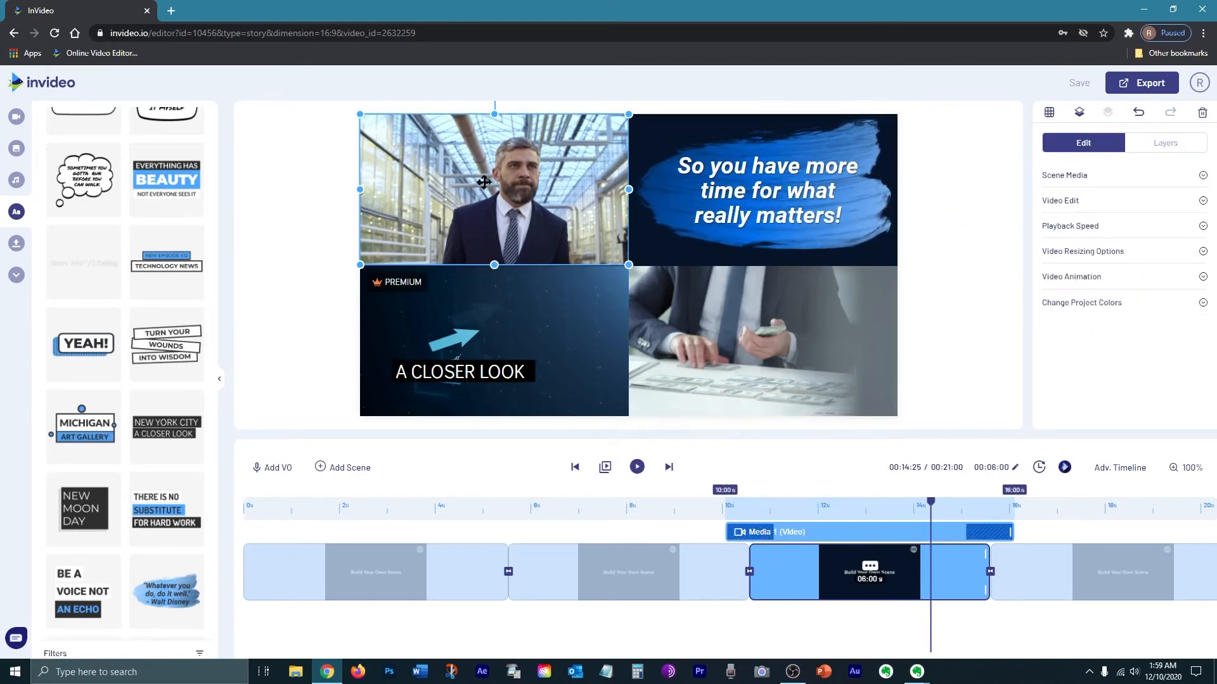
Step: Go to the fourth scene and add the man-facing-office-towers clip from the 'success' stock search
{"action": "left_click", "coordinate": [323, 231]}
{"action": "left_click", "coordinate": [1028, 588]}
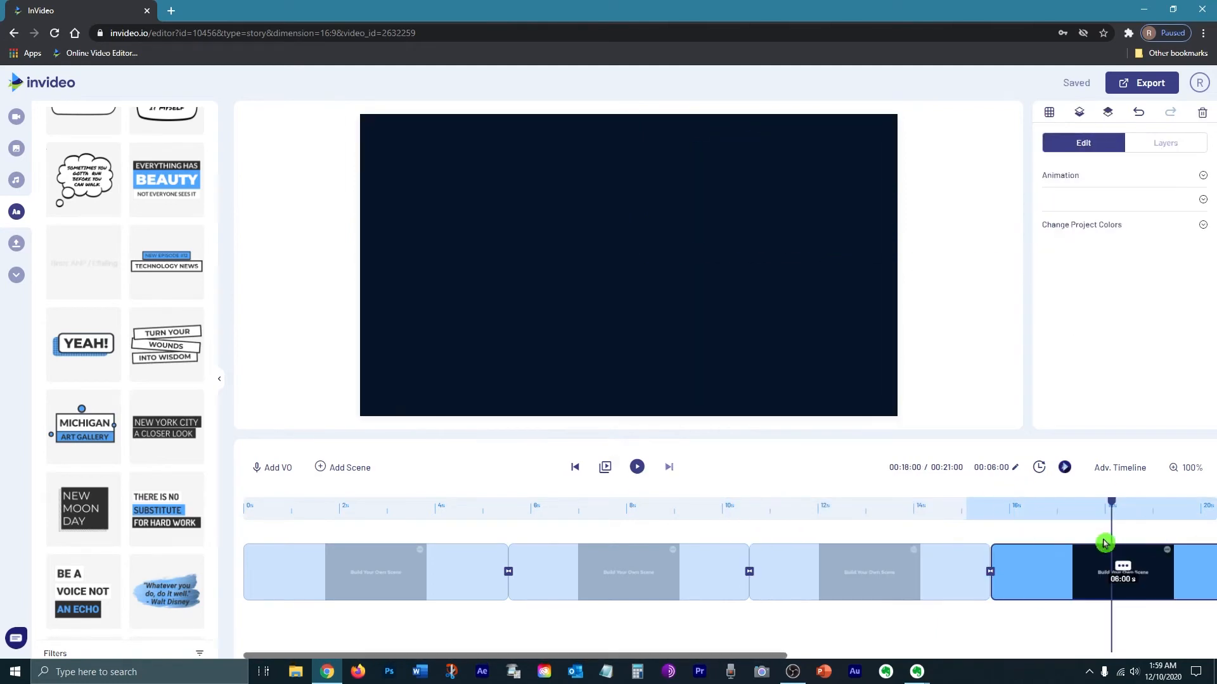
{"action": "left_click", "coordinate": [17, 117]}
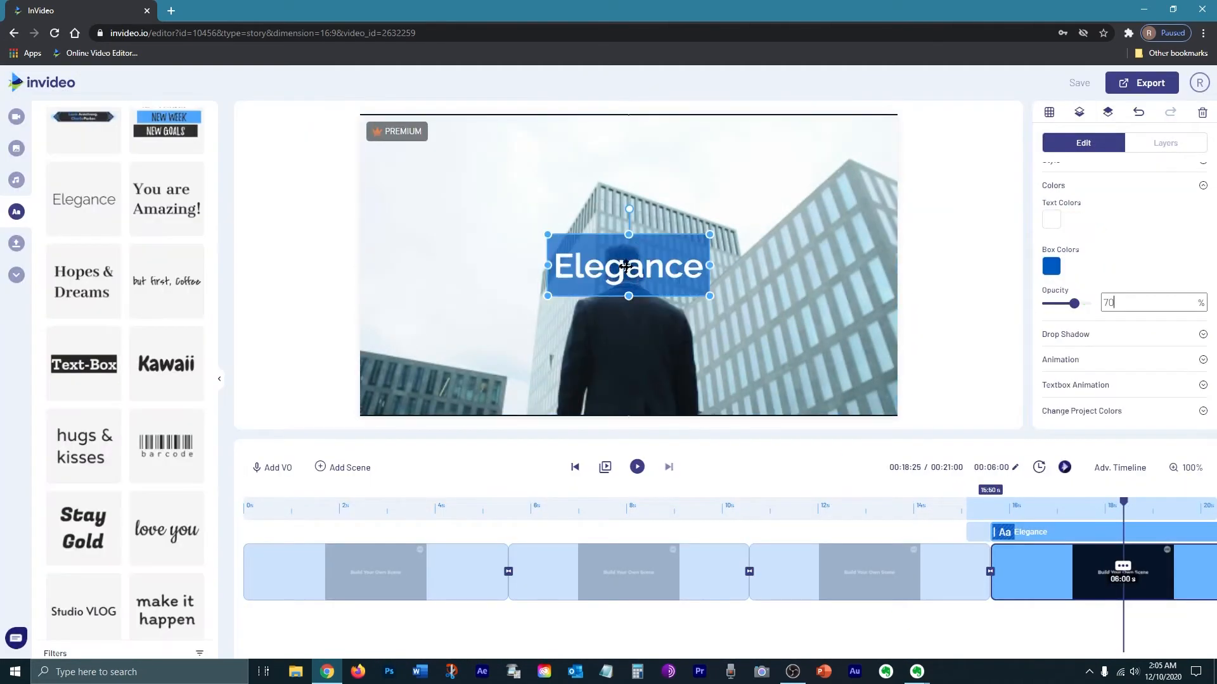
Step: Add a heading at the top of the fourth scene reading 'Let Us Help Take Your Business To The Next Level' and widen it
{"action": "left_click_drag", "start_coordinate": [628, 295], "coordinate": [605, 178]}
{"action": "double_click", "coordinate": [605, 178]}
{"action": "type", "text": "Let Us Help Take your"}
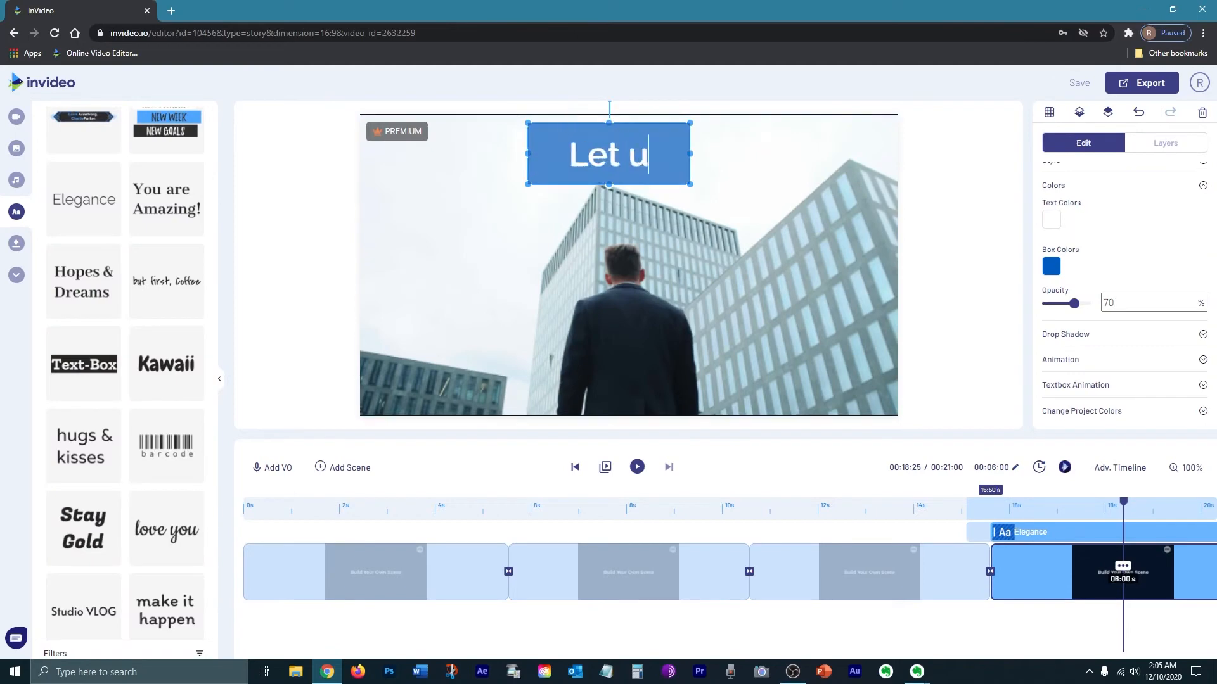
{"action": "type", "text": " Business To The Next Lev"}
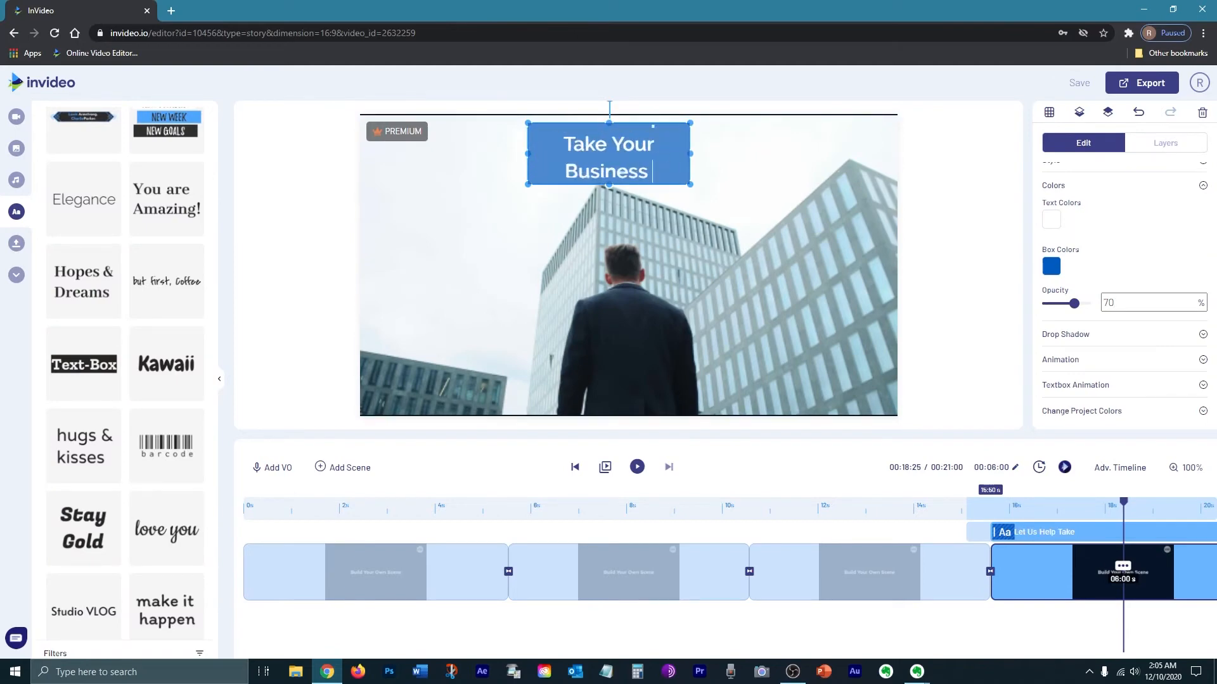
{"action": "type", "text": "el"}
{"action": "left_click_drag", "start_coordinate": [689, 184], "coordinate": [856, 201]}
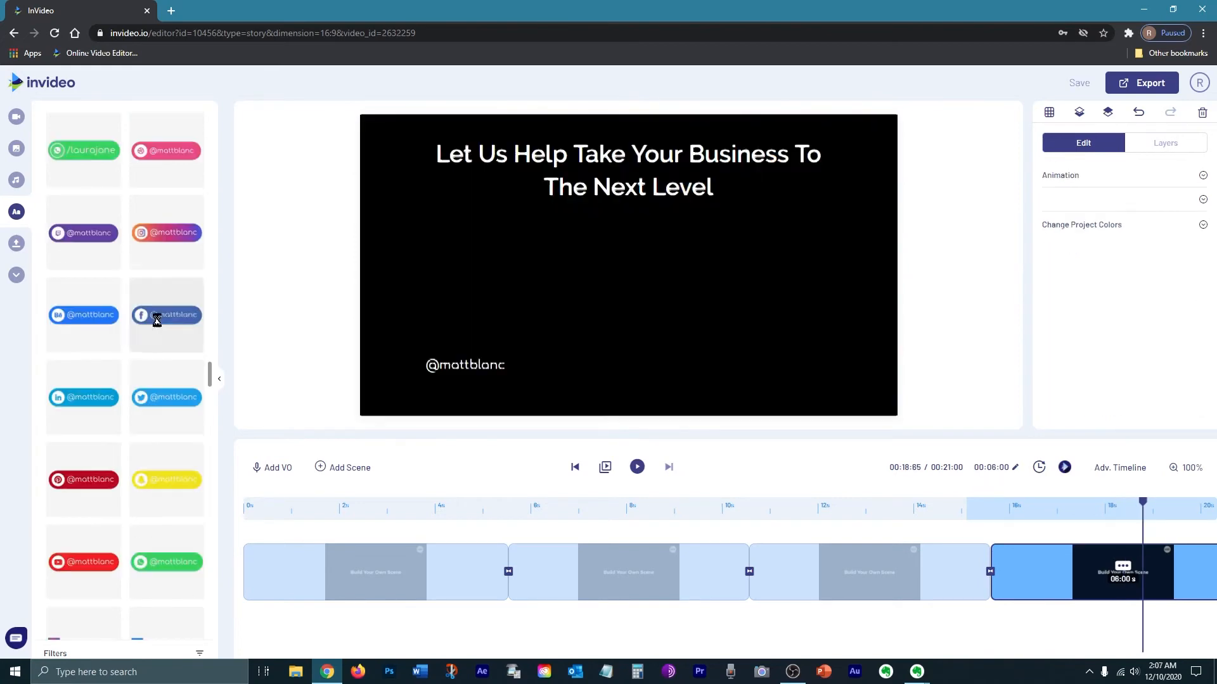
Step: Add LinkedIn, Facebook, Twitter and WhatsApp social-handle badges to the fourth scene and position them in the lower corners
{"action": "left_click", "coordinate": [167, 314]}
{"action": "left_click_drag", "start_coordinate": [488, 377], "coordinate": [837, 353]}
{"action": "left_click", "coordinate": [89, 399]}
{"action": "left_click", "coordinate": [167, 562]}
{"action": "mouse_move", "coordinate": [457, 363]}
{"action": "left_mouse_down"}
{"action": "mouse_move", "coordinate": [810, 379]}
{"action": "mouse_move", "coordinate": [808, 302]}
{"action": "mouse_move", "coordinate": [482, 319]}
{"action": "mouse_move", "coordinate": [449, 343]}
{"action": "left_mouse_up"}
{"action": "left_click", "coordinate": [846, 337]}
{"action": "left_click_drag", "start_coordinate": [1097, 201], "coordinate": [1063, 201]}
{"action": "type", "text": "arketingfirm"}
{"action": "double_click", "coordinate": [1082, 202]}
{"action": "key", "text": "ctrl+c"}
{"action": "left_click", "coordinate": [811, 382]}
{"action": "double_click", "coordinate": [1074, 203]}
{"action": "key", "text": "ctrl+v"}
{"action": "left_click", "coordinate": [470, 342]}
{"action": "double_click", "coordinate": [1073, 204]}
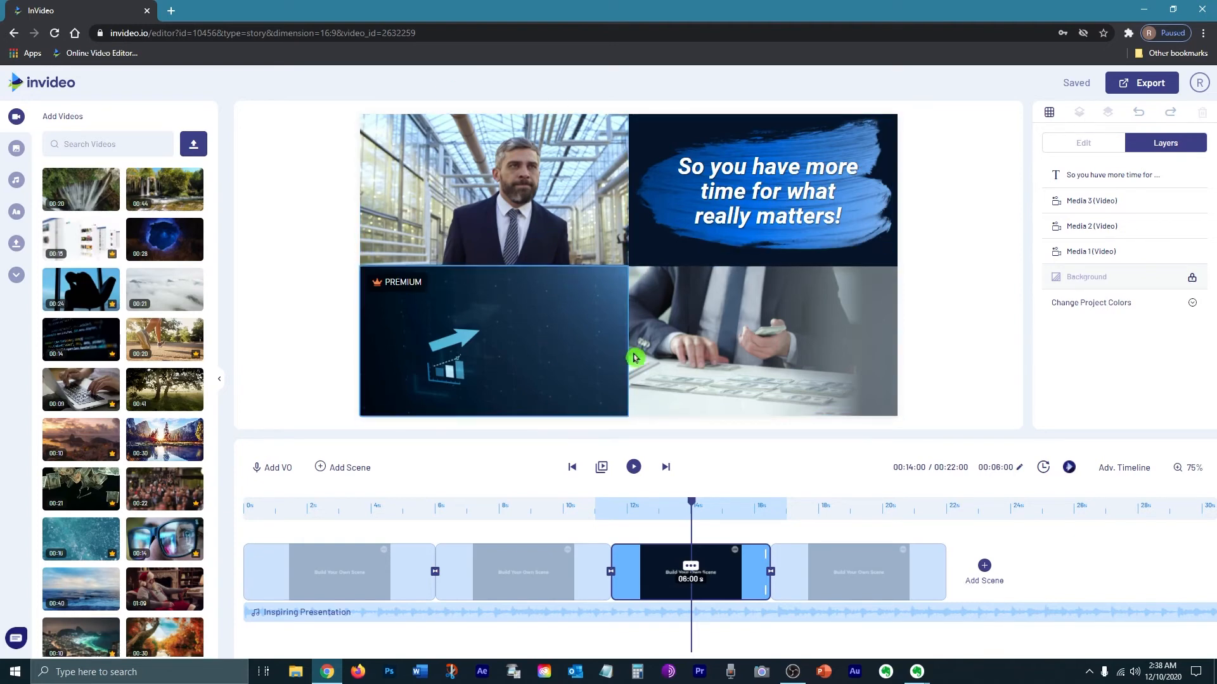
Step: Resize the rising-arrow clip to fill the lower-left quarter of the third scene
{"action": "left_click", "coordinate": [624, 272]}
{"action": "left_click_drag", "start_coordinate": [626, 267], "coordinate": [602, 281]}
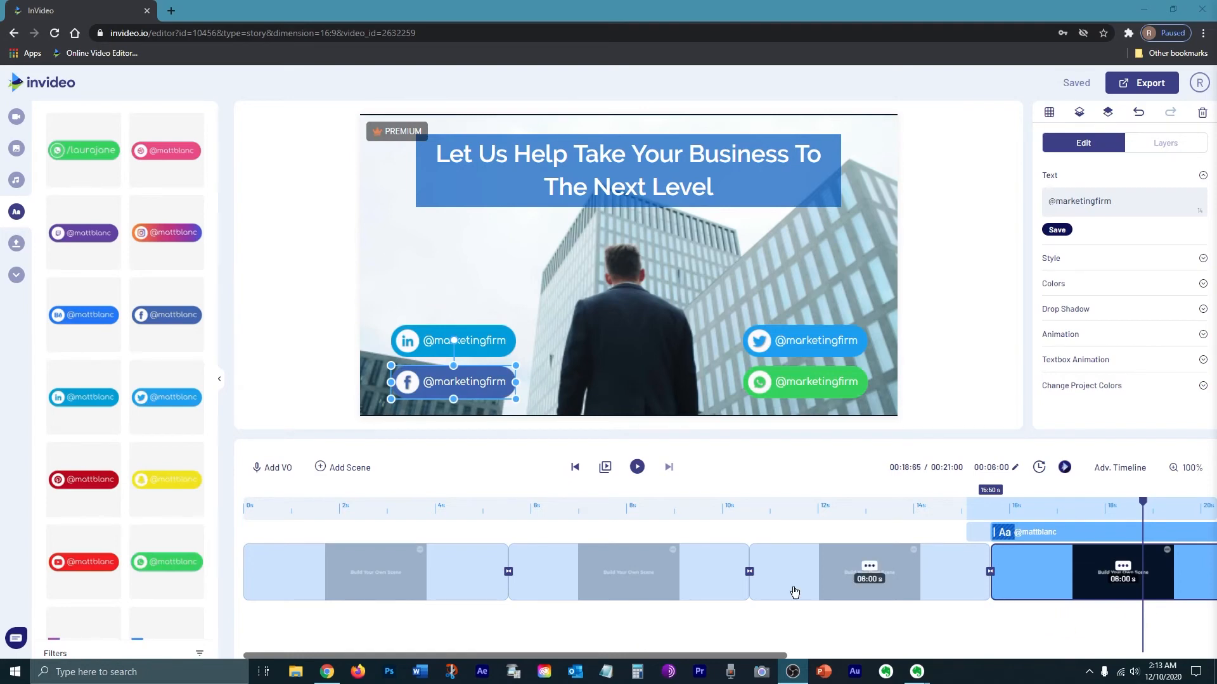
Step: Open the transition between the first and second scenes and browse the available transition animations
{"action": "left_click", "coordinate": [509, 574]}
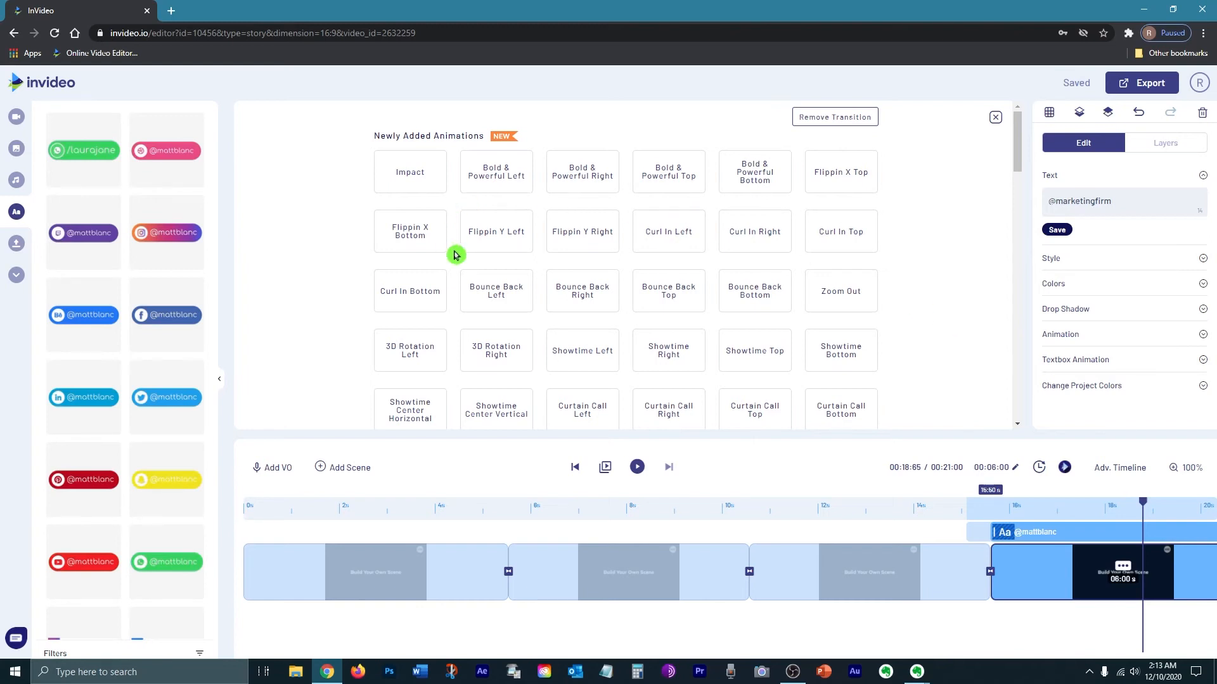
{"action": "mouse_move", "coordinate": [474, 247]}
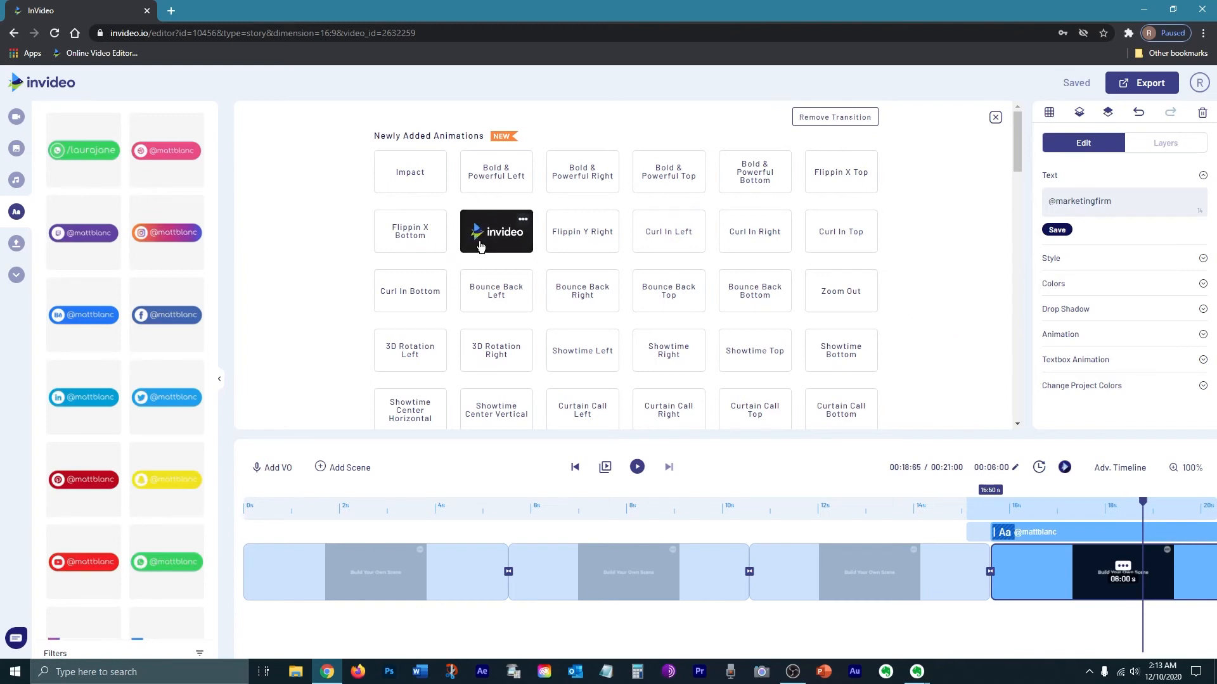
{"action": "mouse_move", "coordinate": [494, 289]}
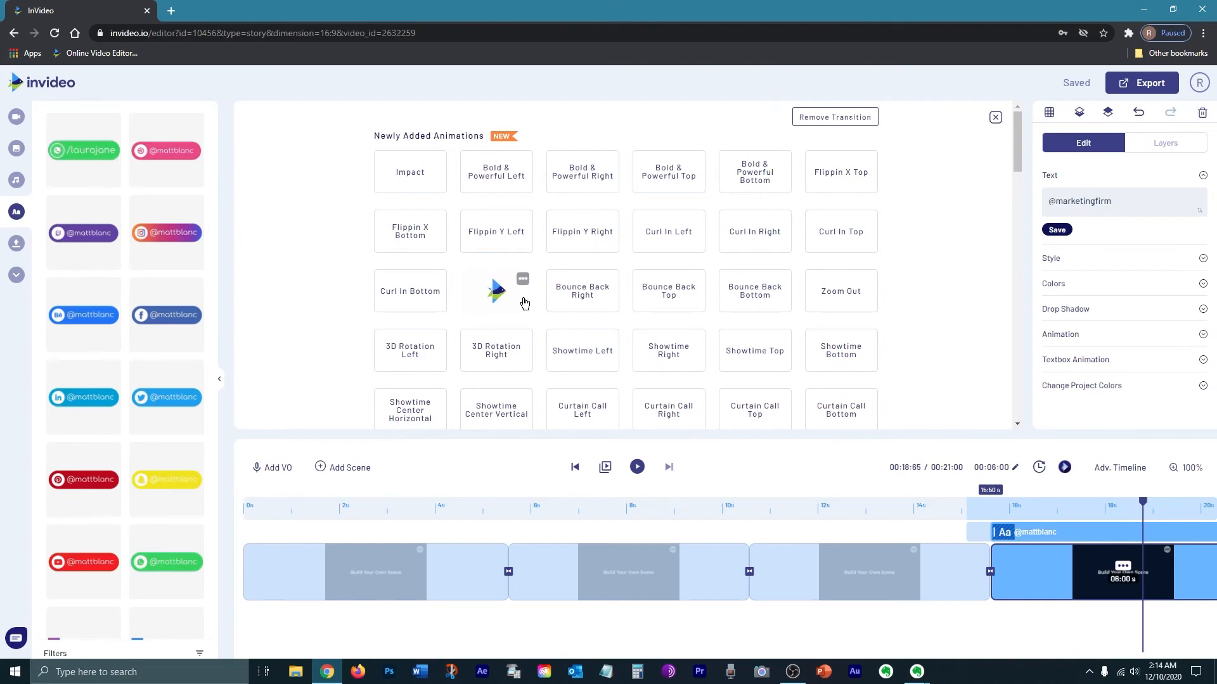
{"action": "scroll", "coordinate": [523, 302], "scroll_direction": "down", "scroll_amount": 4}
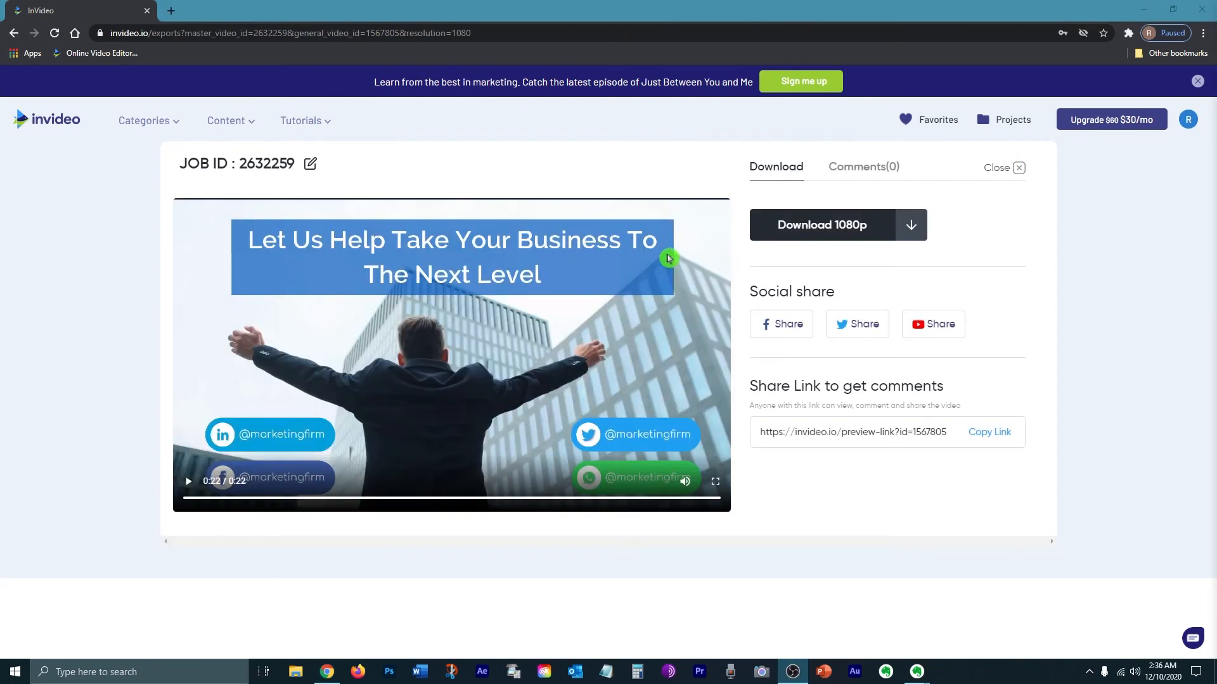
Step: Download the exported video in 1080p
{"action": "left_click", "coordinate": [849, 233]}
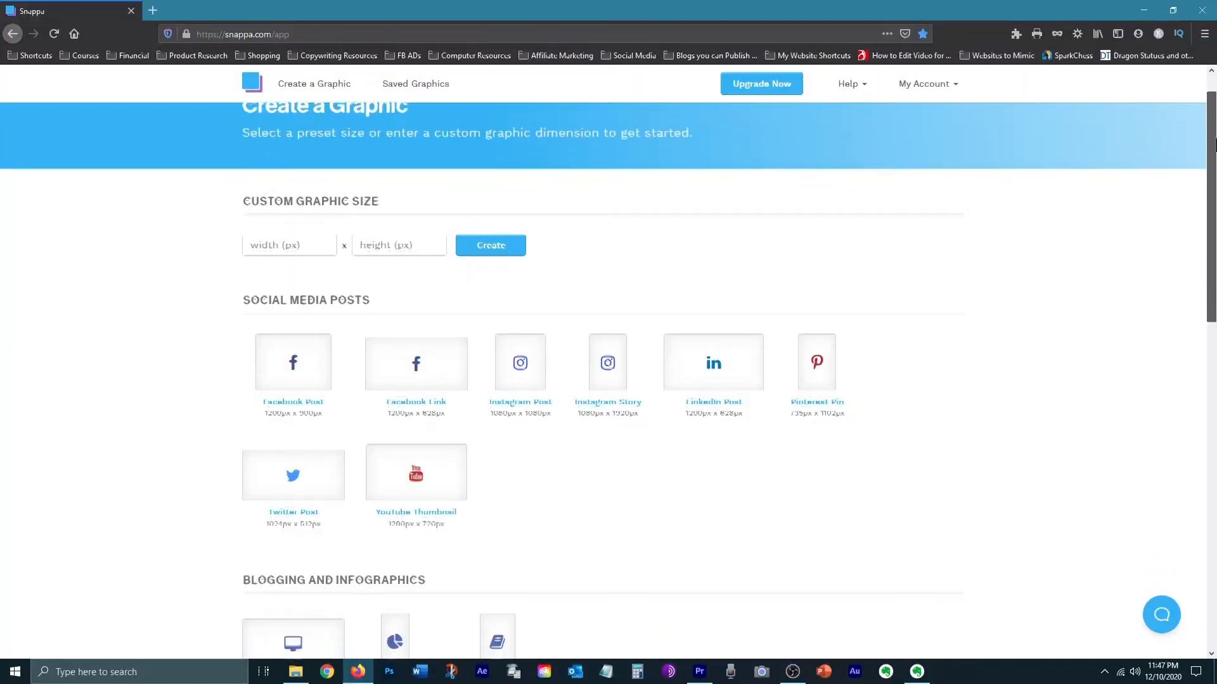
{"action": "scroll", "coordinate": [608, 380], "scroll_direction": "down", "scroll_amount": 3}
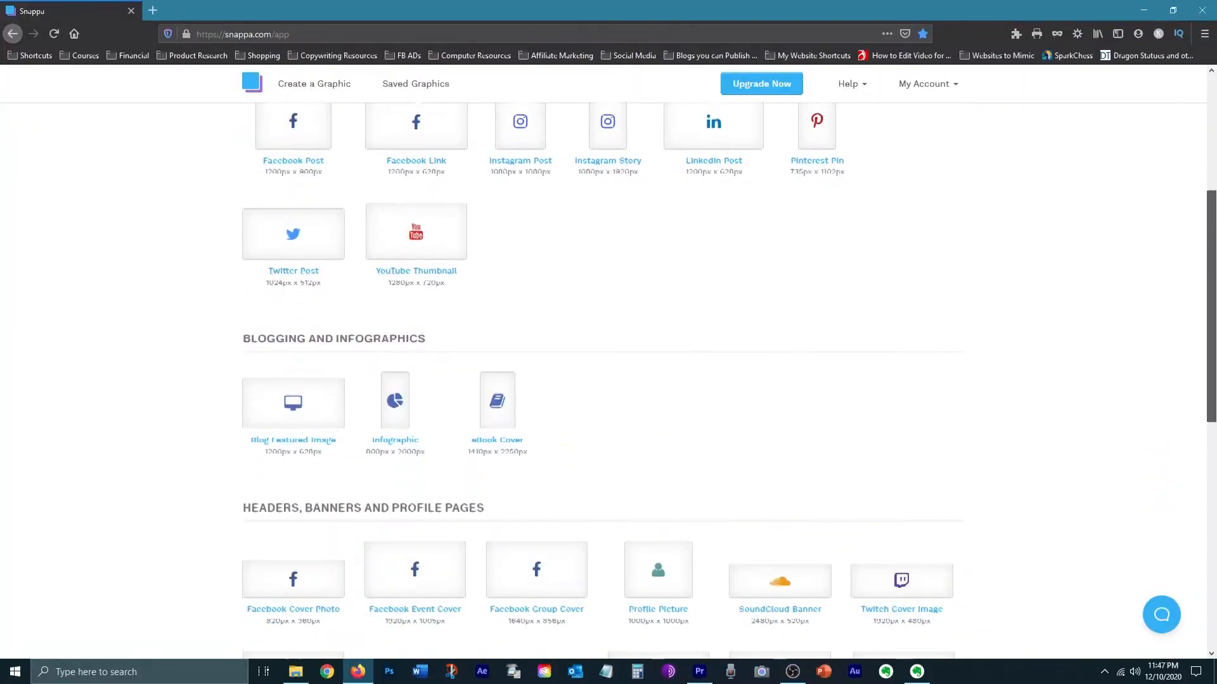
Step: Switch to Snappa and browse the Infographic (800px x 2000px) templates
{"action": "scroll", "coordinate": [608, 380], "scroll_direction": "down", "scroll_amount": 10}
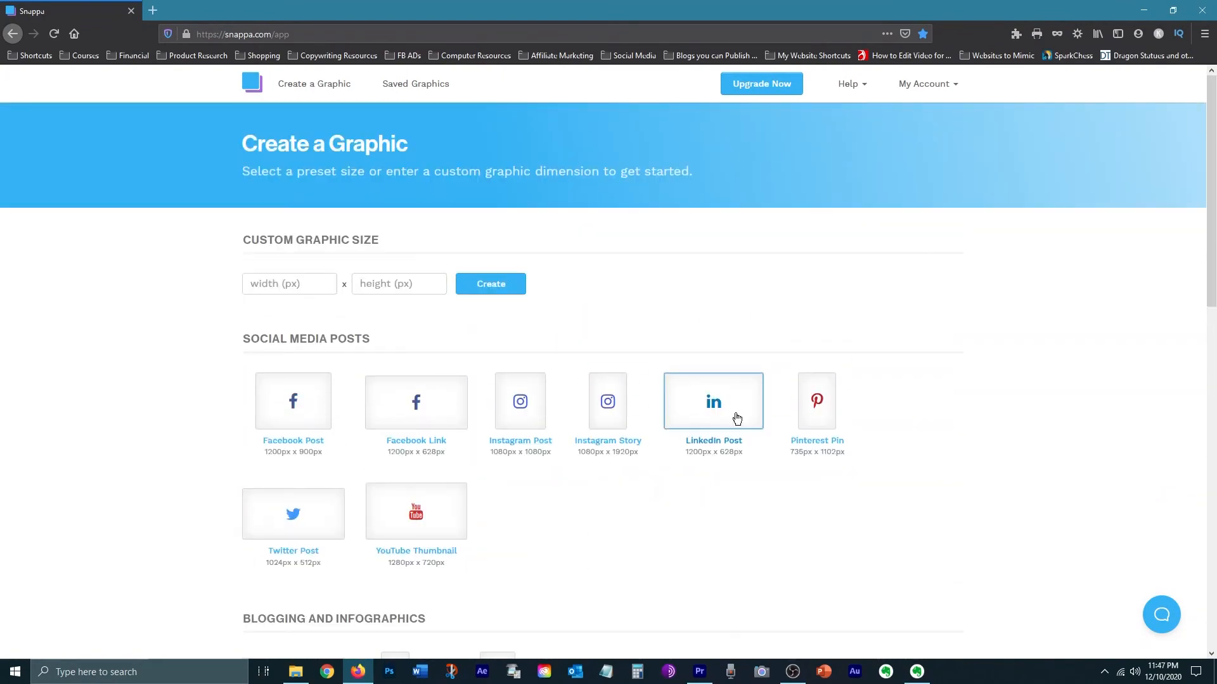
{"action": "scroll", "coordinate": [608, 380], "scroll_direction": "down", "scroll_amount": 7}
{"action": "left_click", "coordinate": [390, 352]}
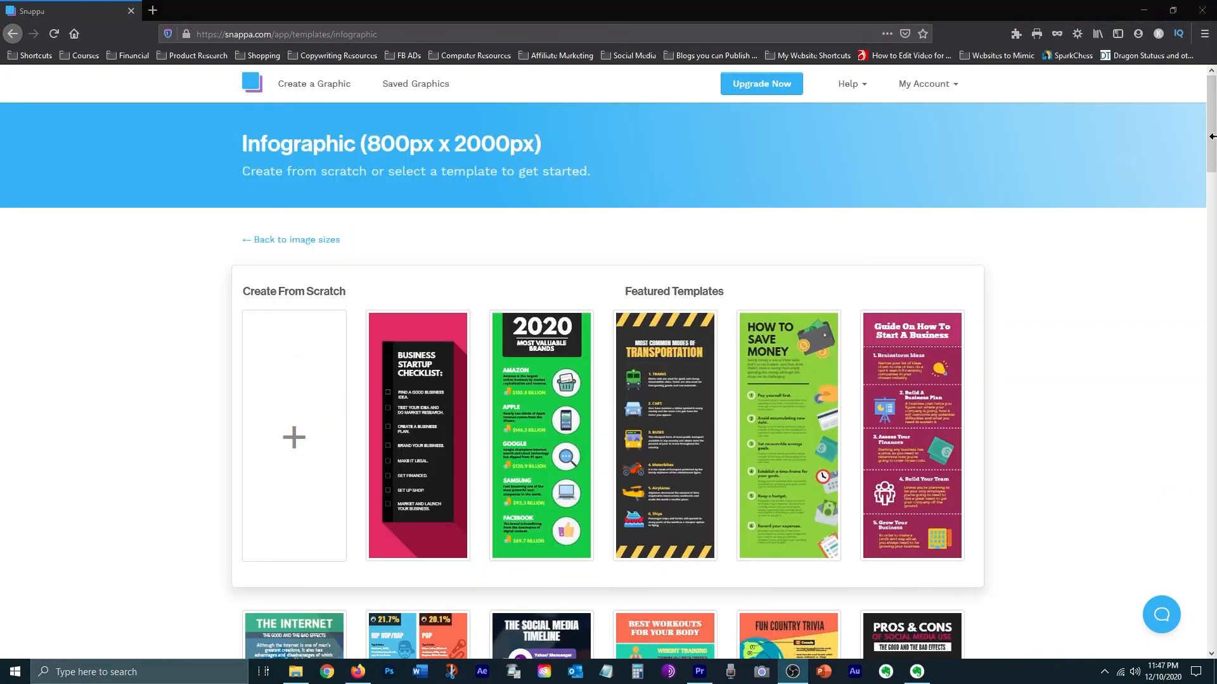
{"action": "left_click_drag", "start_coordinate": [1213, 145], "coordinate": [1211, 475]}
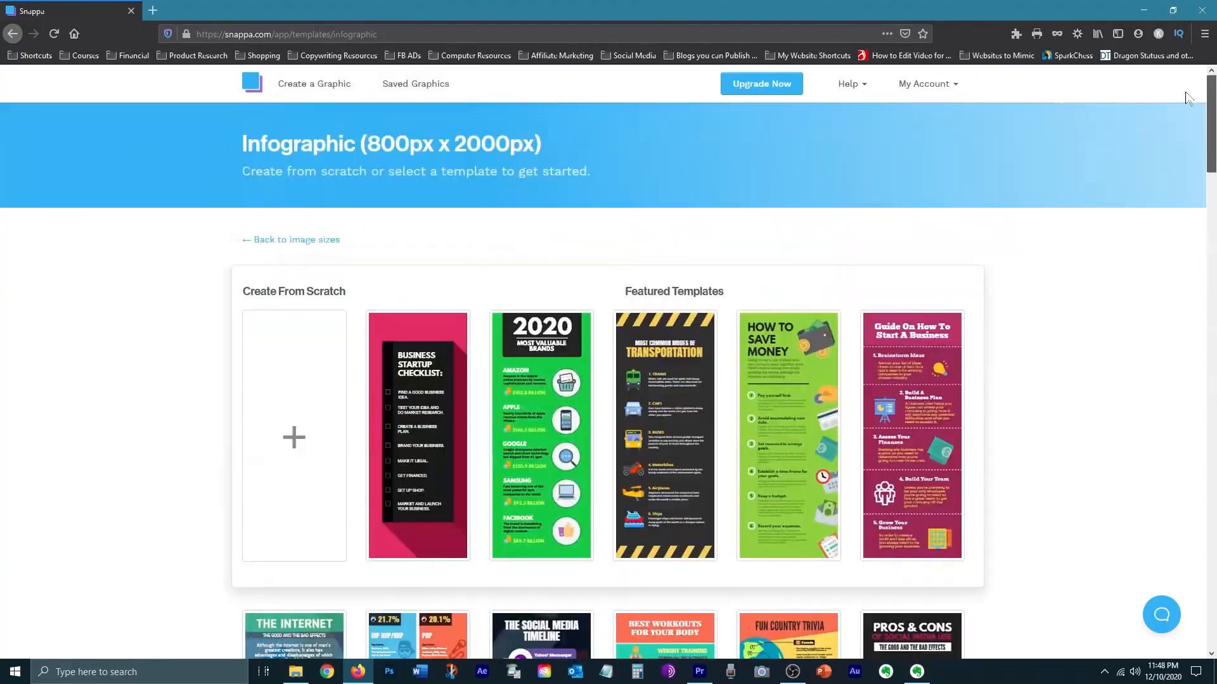
{"action": "left_click", "coordinate": [852, 85]}
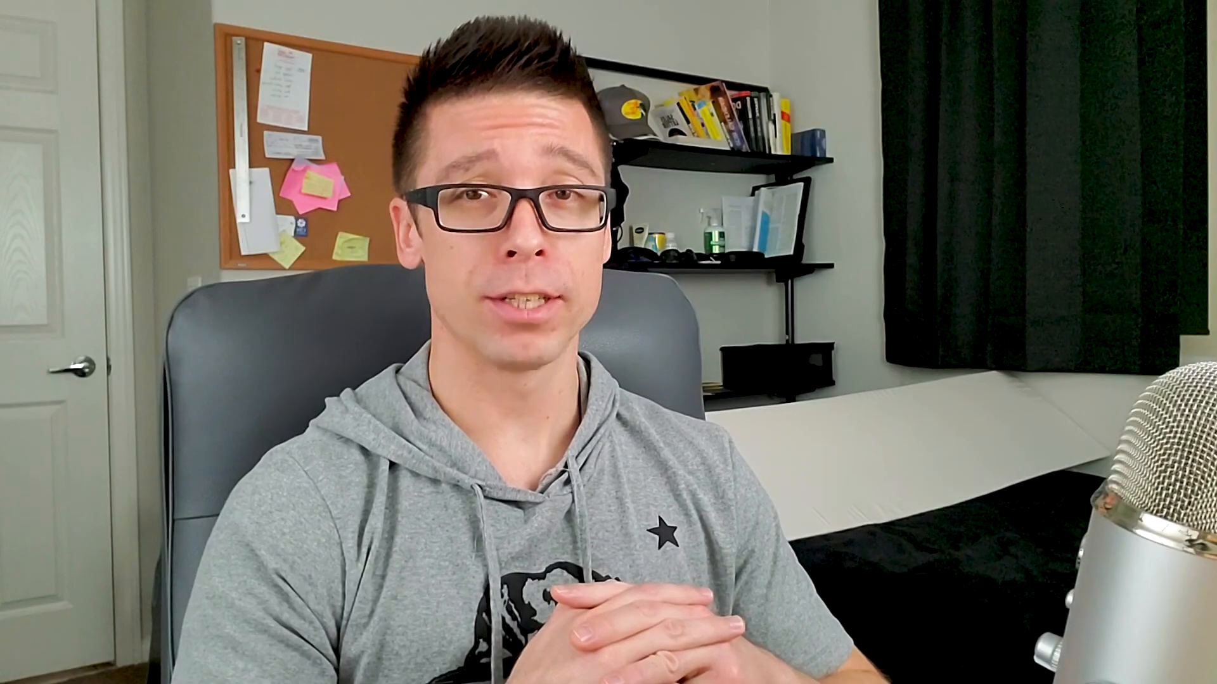